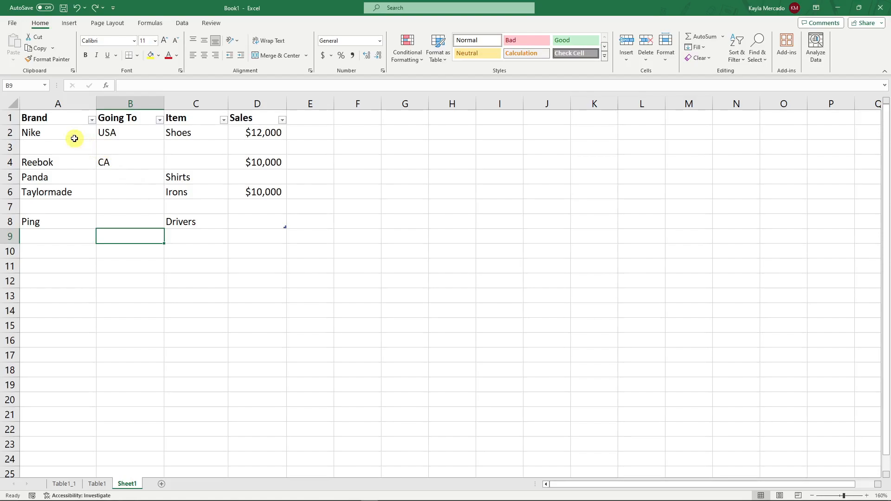
# Zoom in on the sheet and examine the entries under Brand, Going To, Item and Sales.
pyautogui.scroll(3, 94, 223)
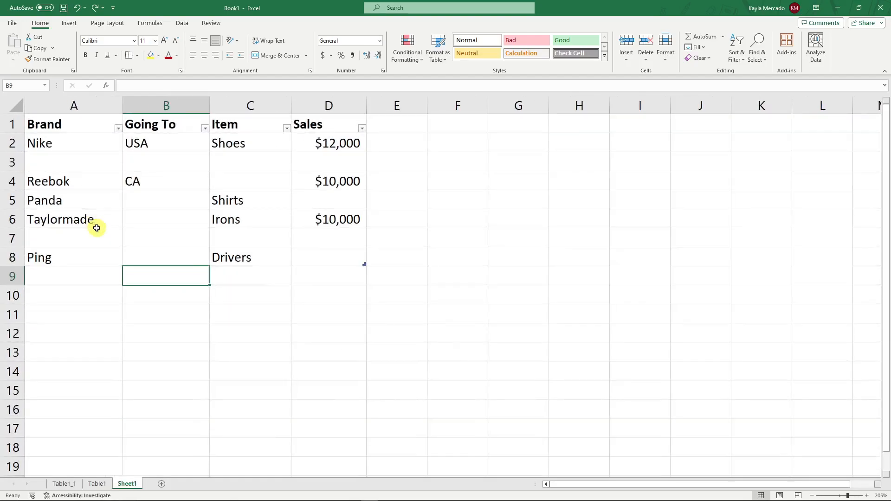
pyautogui.scroll(1, 97, 228)
pyautogui.click(94, 151)
pyautogui.click(103, 187)
pyautogui.click(193, 147)
pyautogui.click(263, 147)
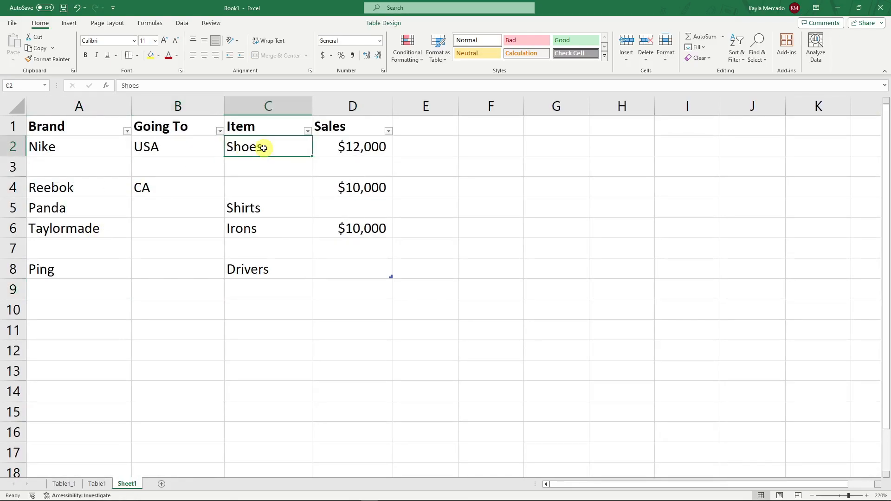
pyautogui.click(367, 147)
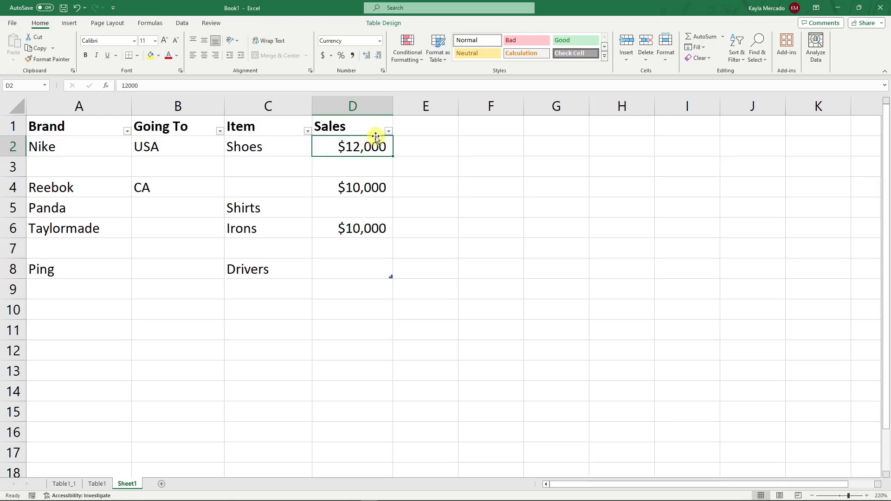
pyautogui.click(492, 183)
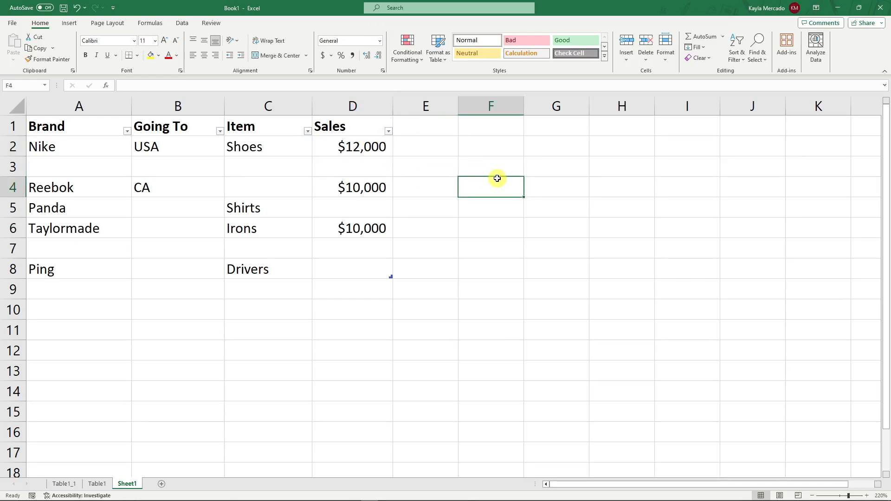
# Delete the blank row 3 and undo the deletion.
pyautogui.click(98, 165)
pyautogui.rightClick(17, 171)
pyautogui.click(40, 276)
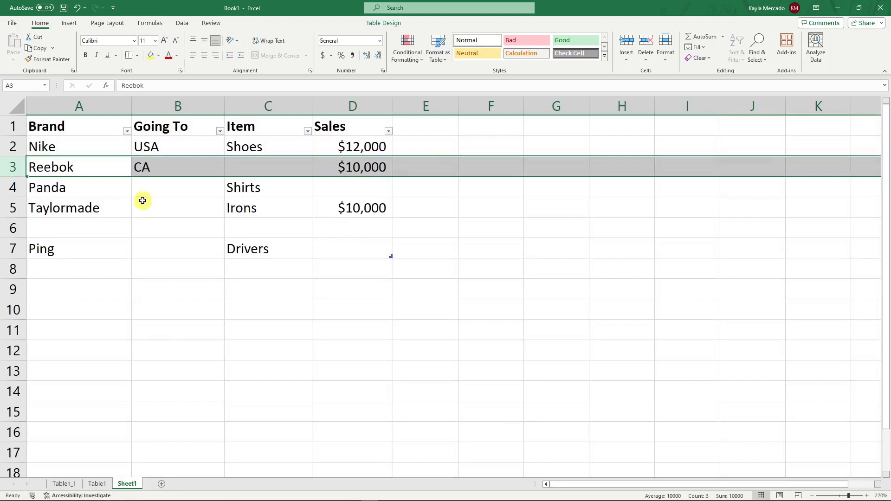
pyautogui.hotkey('ctrl', 'z')
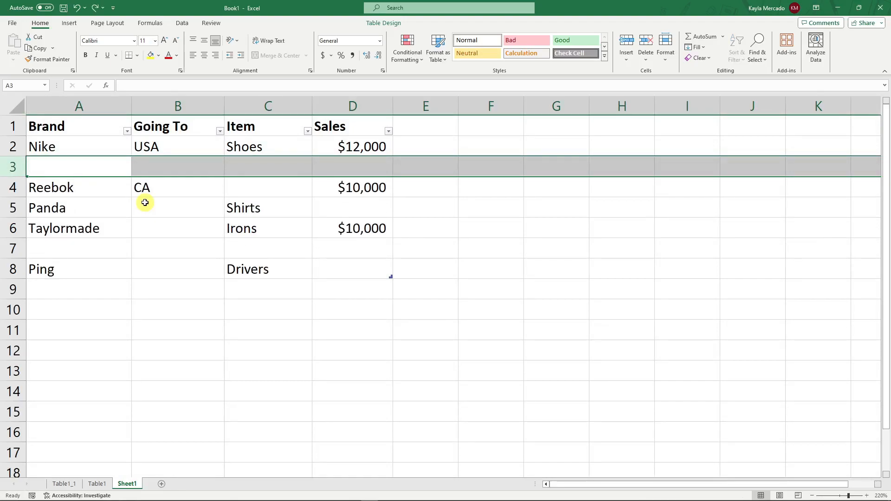
# Examine the blank row 3, the partly filled rows 4 and 5, and the header row for missing entries.
pyautogui.click(147, 307)
pyautogui.moveTo(37, 165); pyautogui.dragTo(535, 163)
pyautogui.click(536, 166)
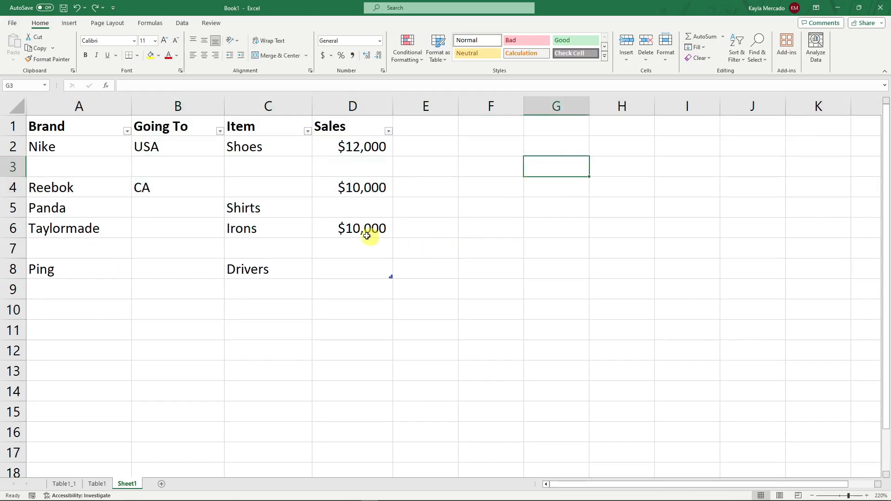
pyautogui.click(177, 213)
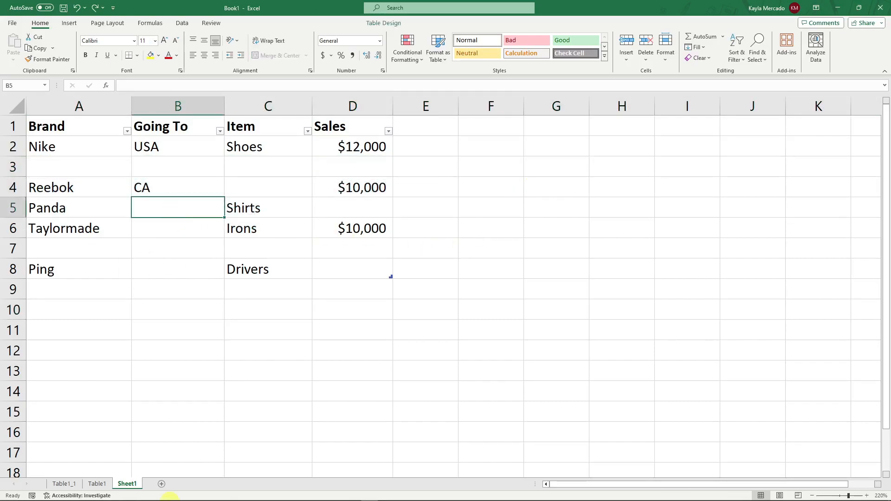
pyautogui.click(246, 191)
pyautogui.click(99, 192)
pyautogui.click(175, 189)
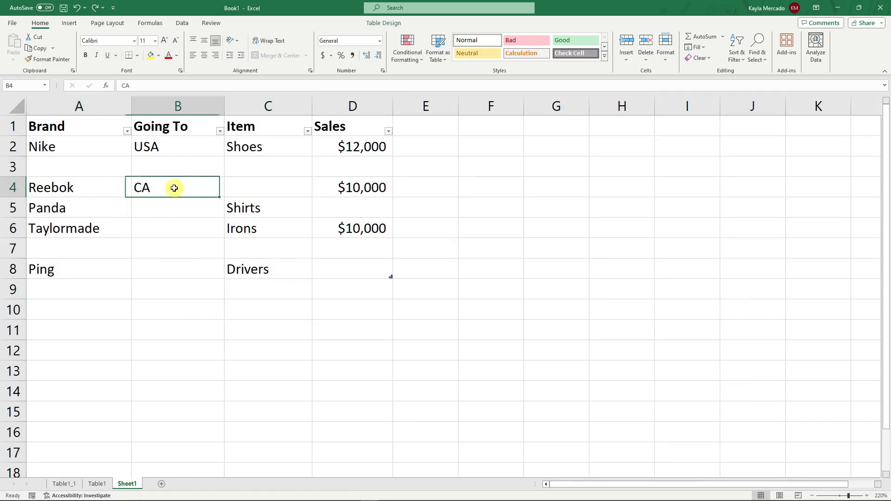
pyautogui.click(348, 187)
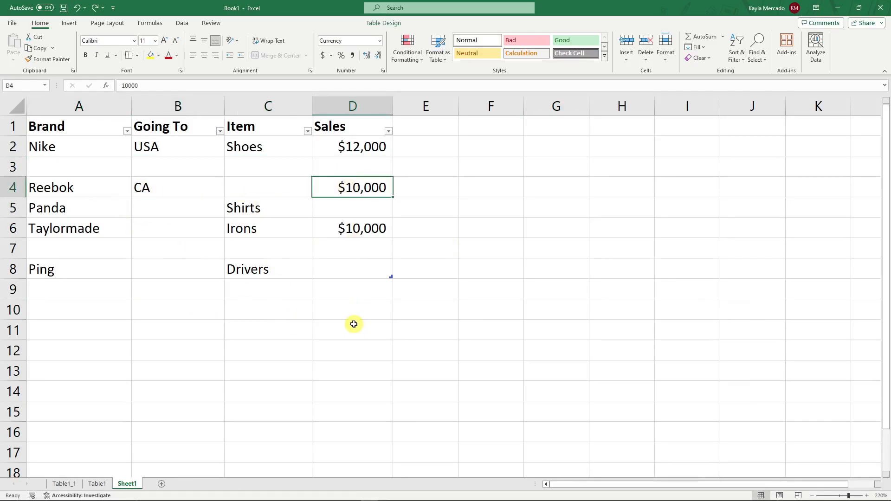
pyautogui.click(289, 325)
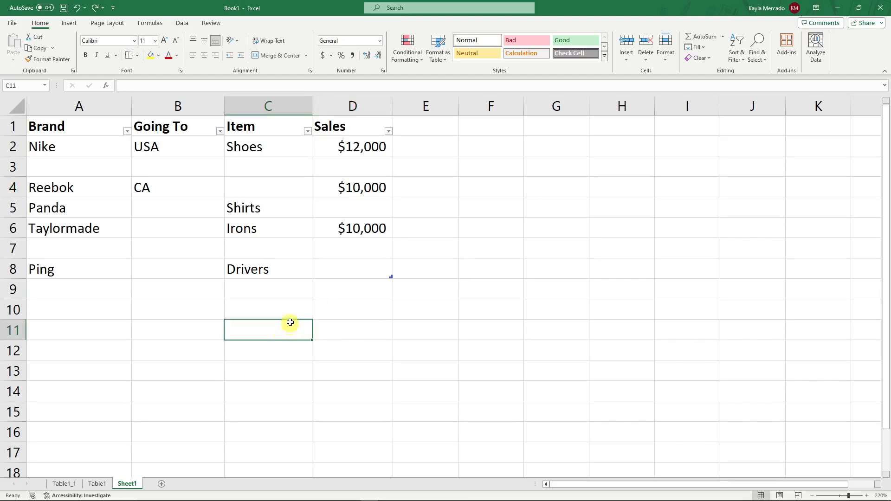
pyautogui.click(278, 188)
pyautogui.click(179, 292)
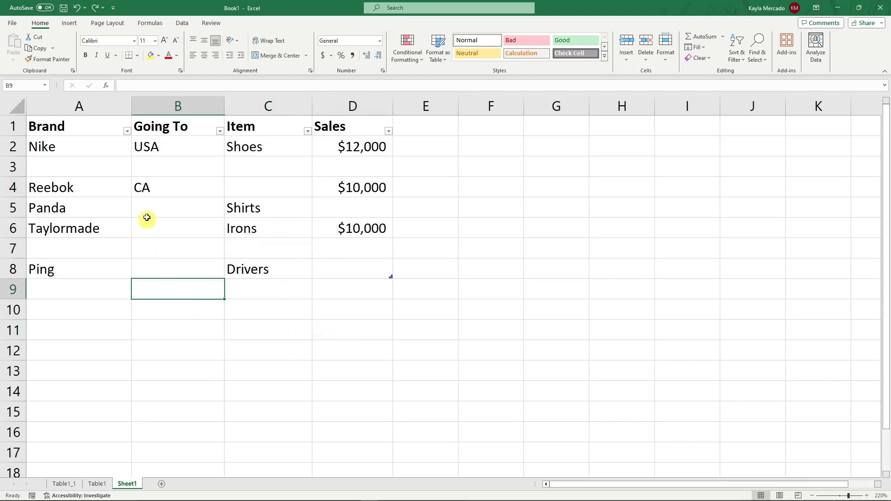
pyautogui.moveTo(100, 126); pyautogui.dragTo(364, 119)
pyautogui.click(495, 167)
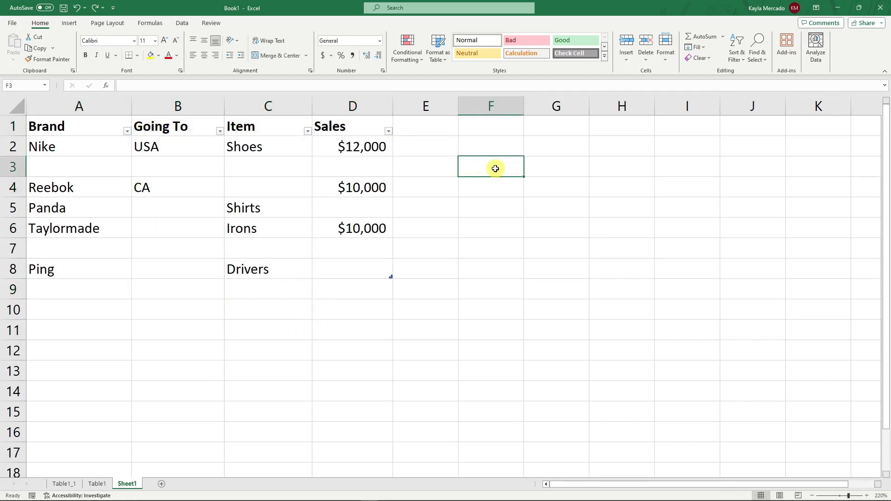
pyautogui.moveTo(99, 126); pyautogui.dragTo(339, 132)
pyautogui.click(130, 296)
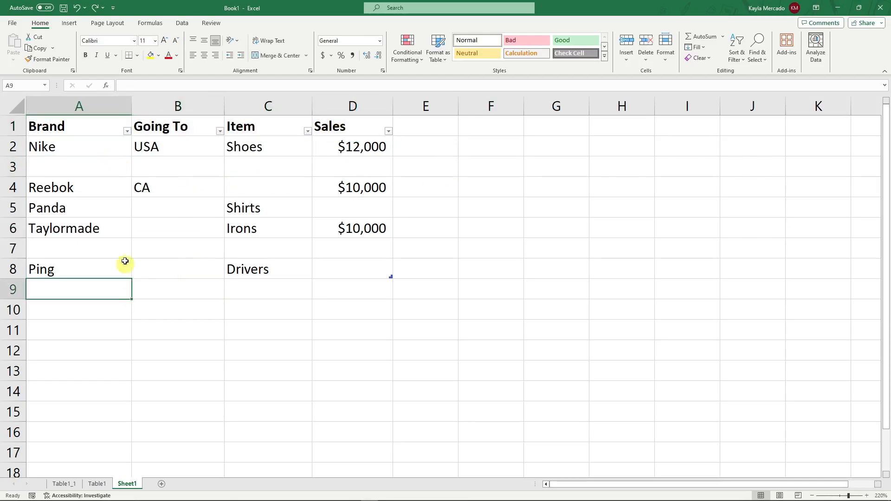
# Select the table range A1:D8 and view the Sort & Filter options.
pyautogui.click(74, 122)
pyautogui.moveTo(74, 122); pyautogui.dragTo(348, 265)
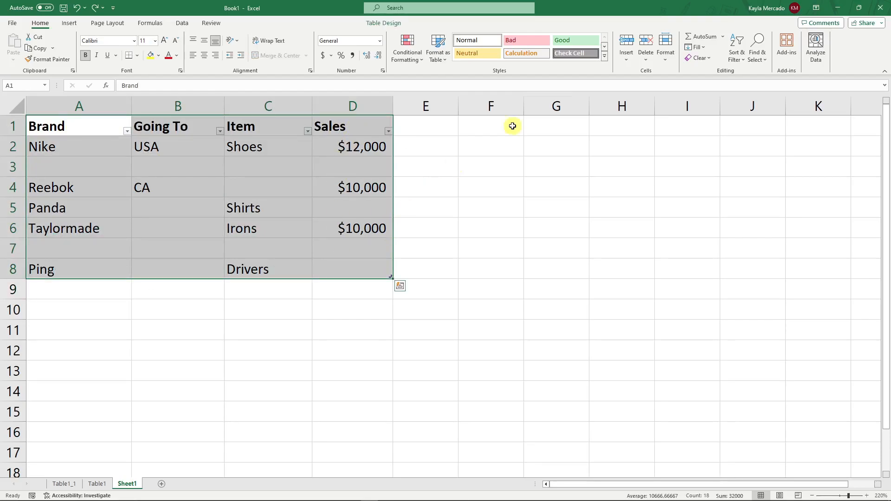
pyautogui.click(739, 54)
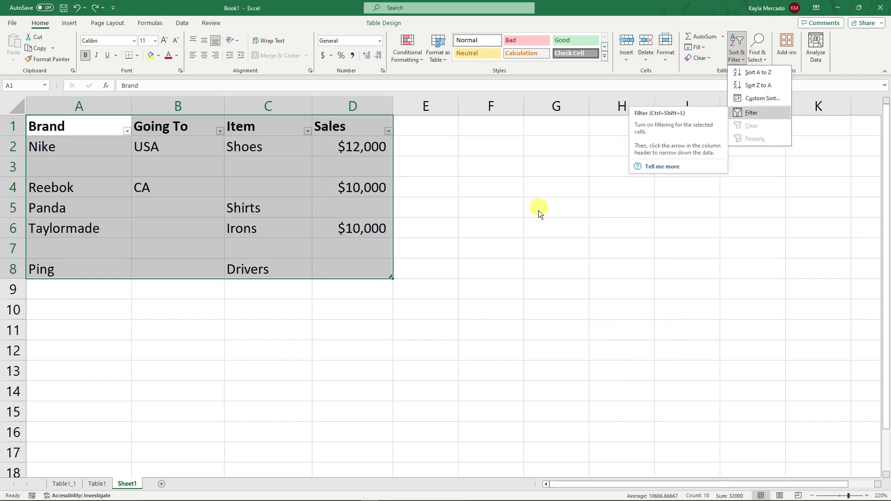
pyautogui.click(397, 232)
pyautogui.click(396, 209)
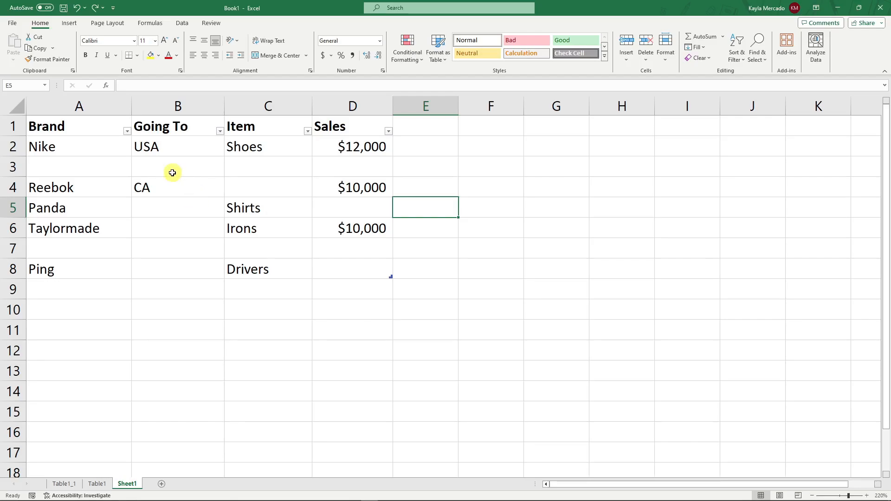
# Filter the Going To column to show only (Blanks).
pyautogui.click(220, 132)
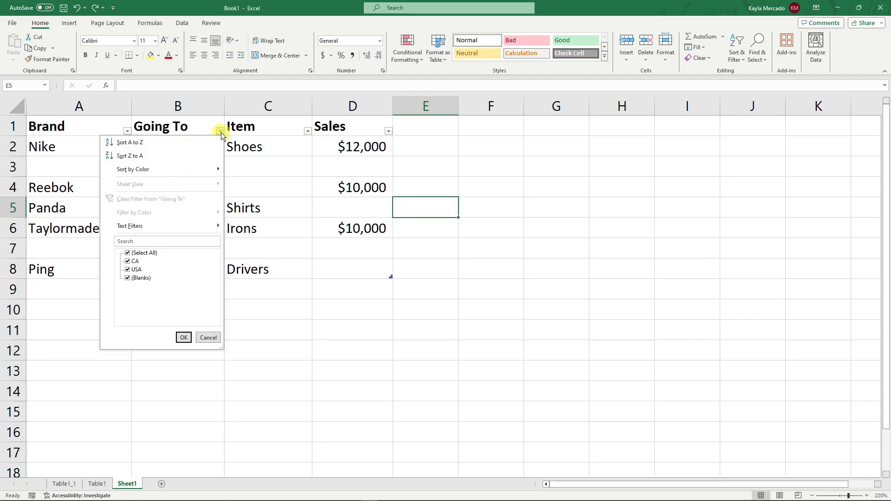
pyautogui.click(147, 253)
pyautogui.click(128, 278)
pyautogui.click(183, 337)
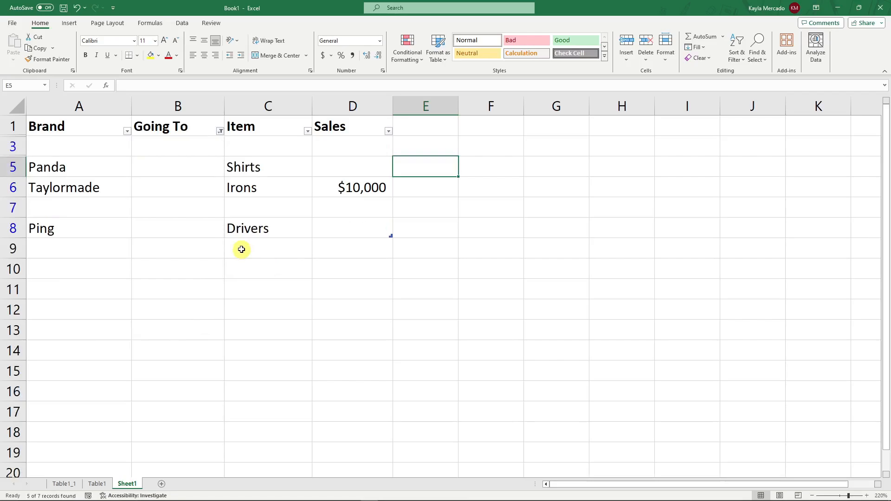
# Examine the filtered rows for entries in the Brand, Item and Sales columns beside the blank Going To cells.
pyautogui.click(192, 106)
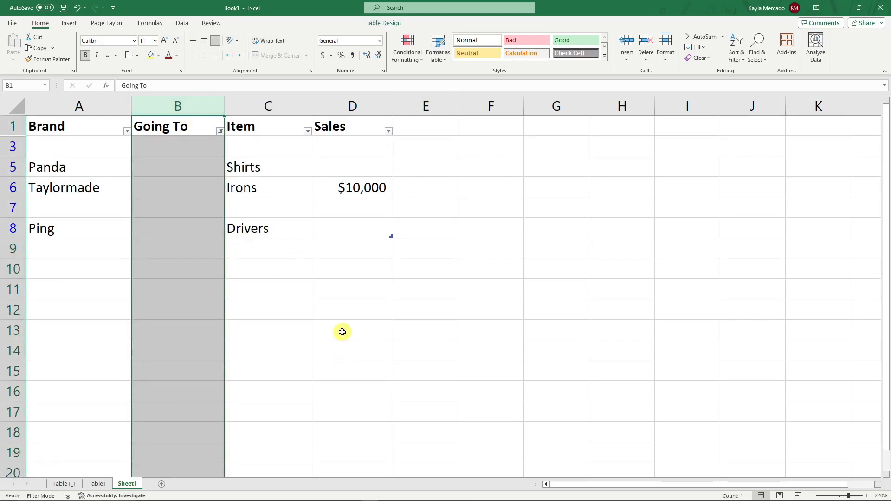
pyautogui.click(305, 288)
pyautogui.moveTo(113, 169); pyautogui.dragTo(109, 229)
pyautogui.moveTo(305, 168); pyautogui.dragTo(302, 223)
pyautogui.click(350, 190)
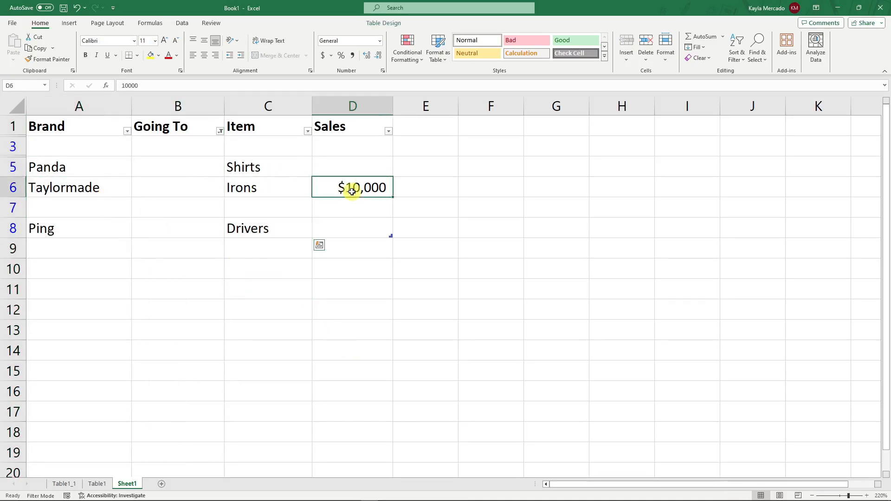
pyautogui.click(459, 228)
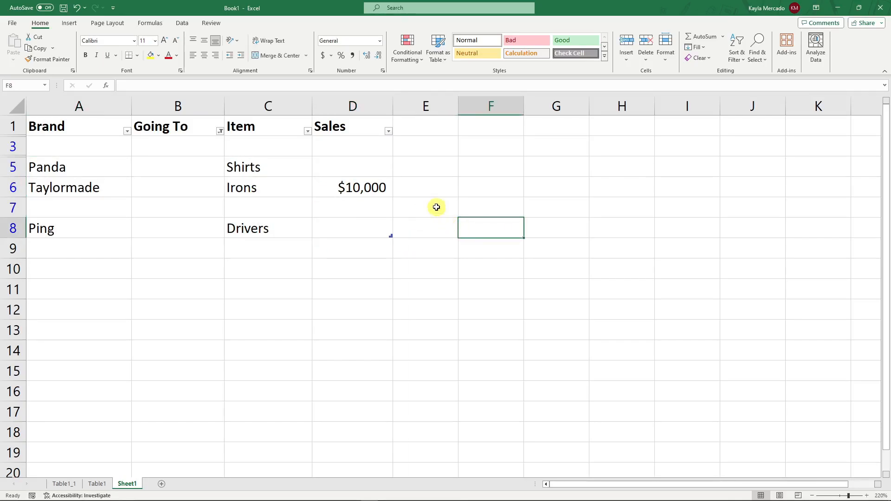
pyautogui.moveTo(54, 124); pyautogui.dragTo(810, 131)
pyautogui.click(508, 141)
pyautogui.moveTo(427, 129); pyautogui.dragTo(829, 123)
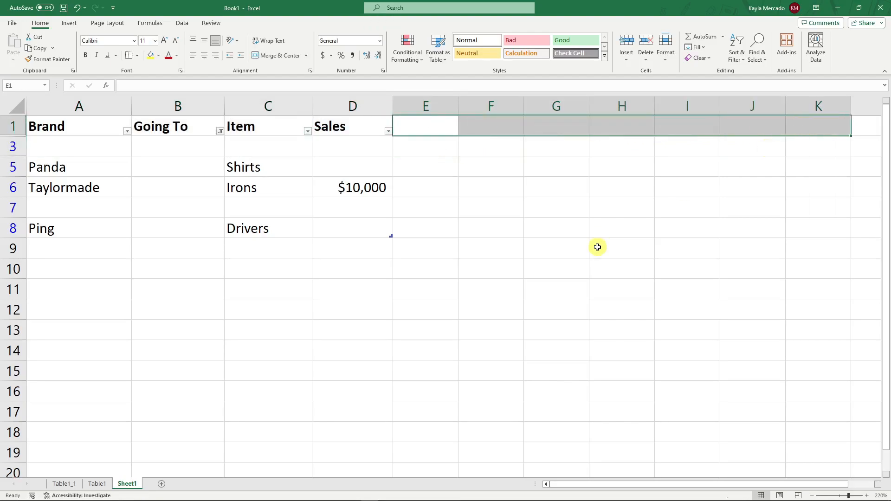
pyautogui.click(494, 201)
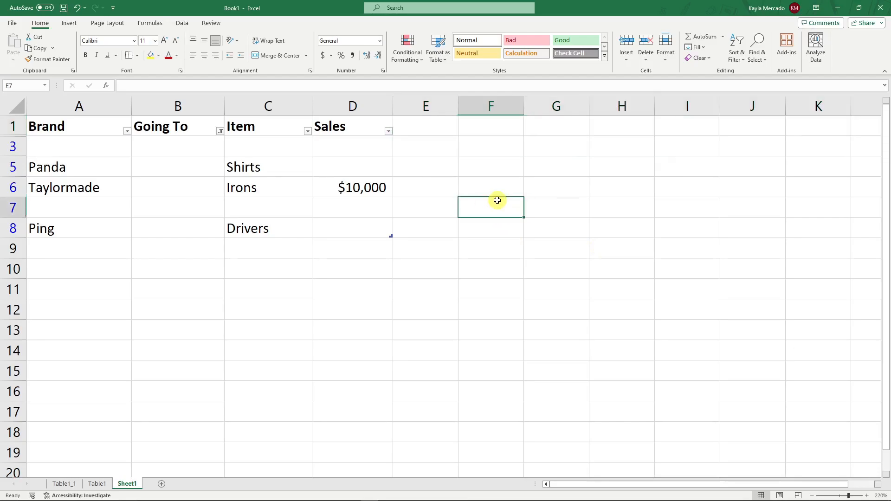
# Filter the Brand column to show only (Blanks) as well.
pyautogui.click(128, 132)
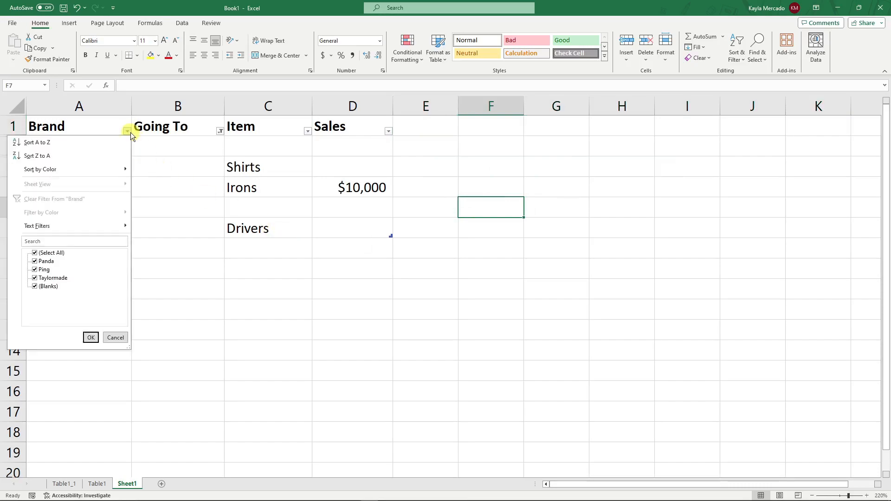
pyautogui.click(49, 253)
pyautogui.click(51, 286)
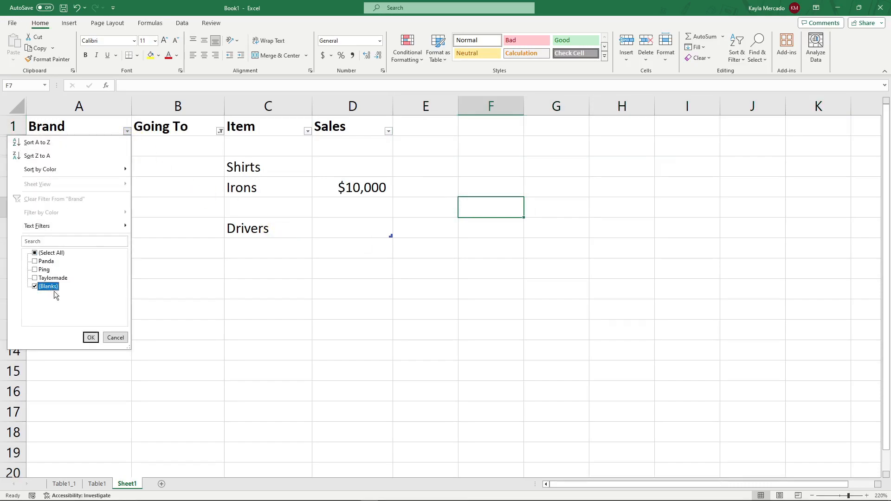
pyautogui.click(91, 338)
pyautogui.click(118, 249)
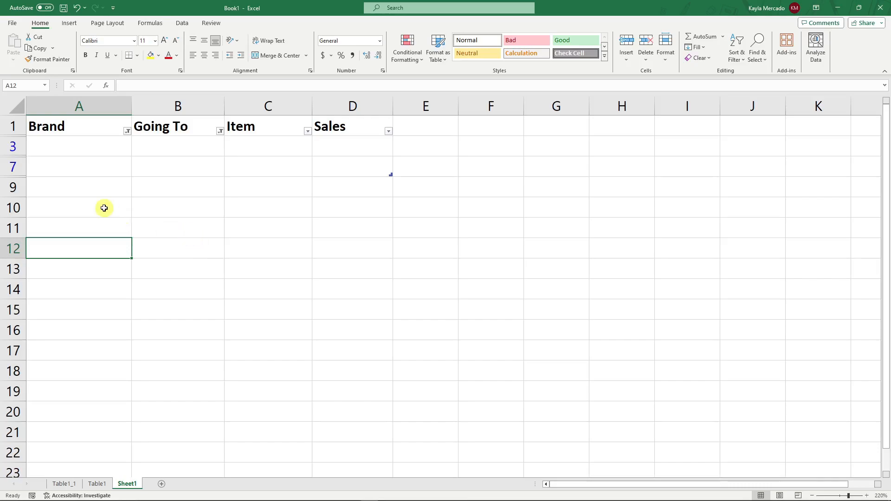
# Check the filtered rows 3 and 7 for any content across all four table columns.
pyautogui.click(14, 167)
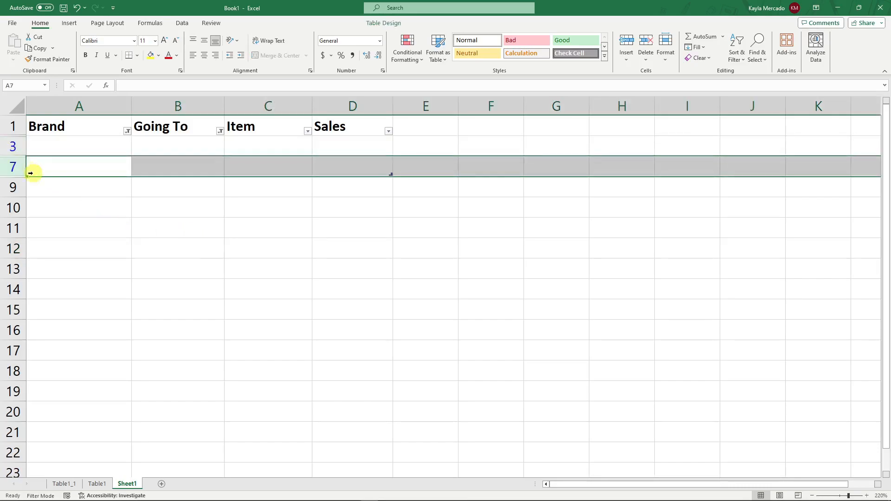
pyautogui.click(73, 202)
pyautogui.click(15, 147)
pyautogui.click(14, 165)
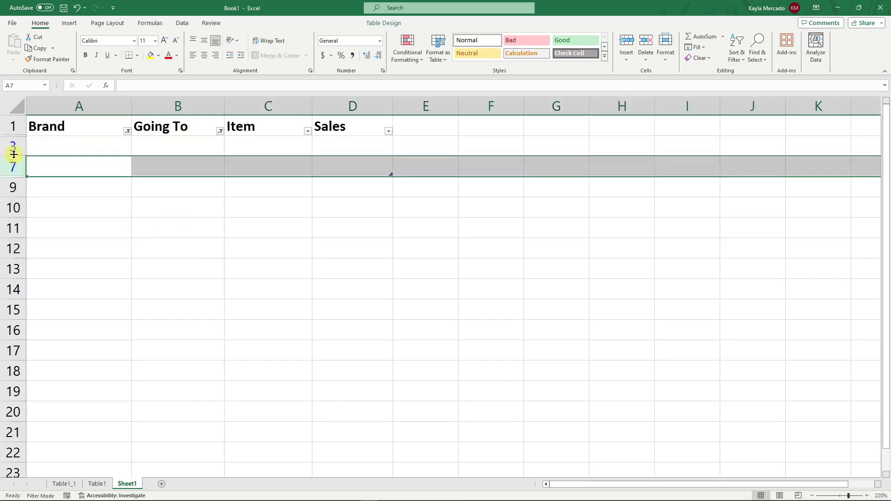
pyautogui.moveTo(51, 142); pyautogui.dragTo(323, 179)
pyautogui.click(328, 165)
pyautogui.moveTo(102, 145); pyautogui.dragTo(329, 158)
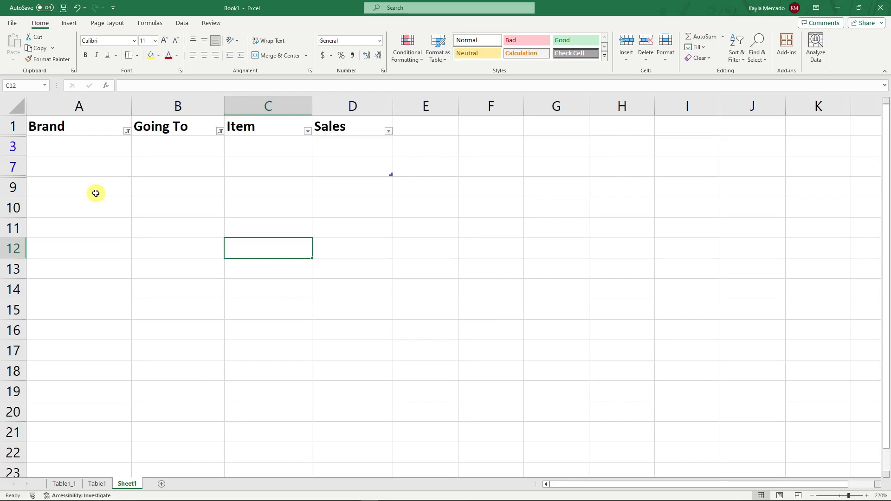
# Delete the filtered blank rows 3 and 7 from the table.
pyautogui.moveTo(14, 145); pyautogui.dragTo(43, 163)
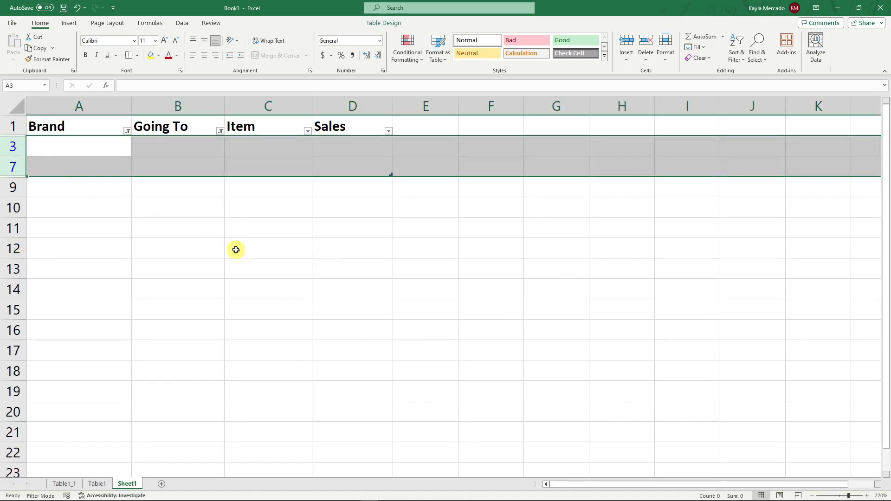
pyautogui.hotkey('ctrl', '-')
pyautogui.click(173, 203)
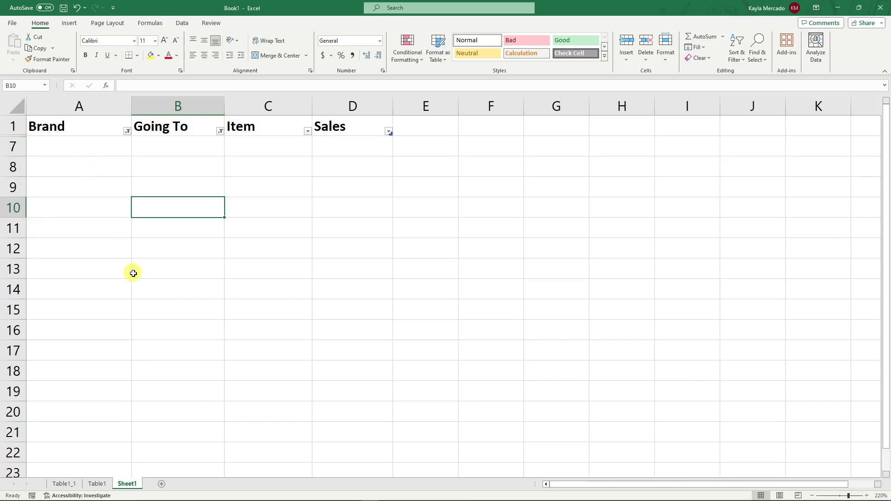
# Clear all filters from the Brand, Going To, Item and Sales columns.
pyautogui.click(128, 274)
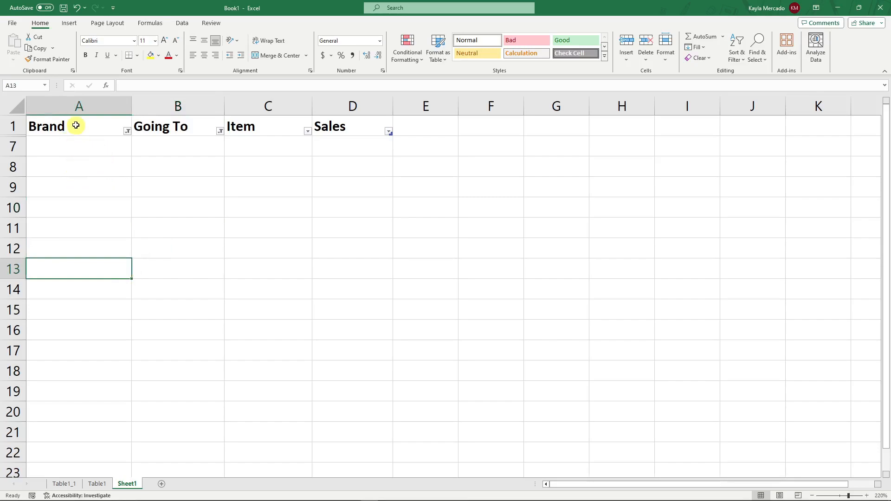
pyautogui.moveTo(65, 124); pyautogui.dragTo(366, 133)
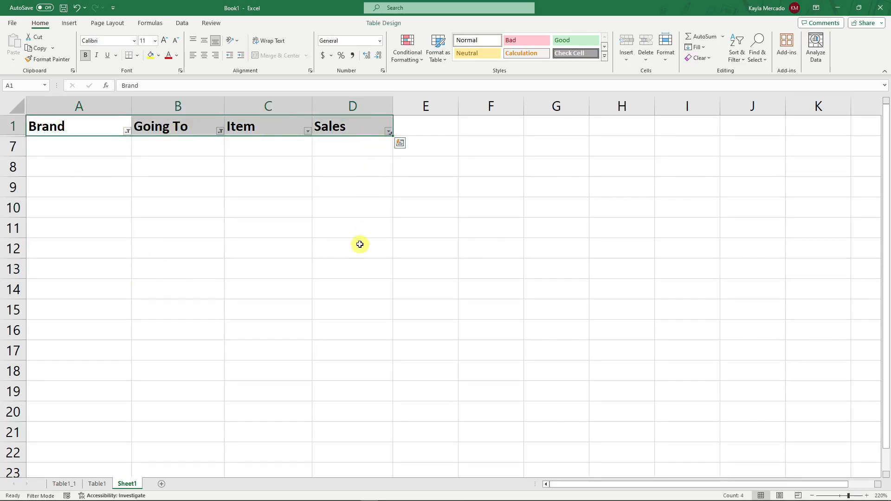
pyautogui.click(182, 23)
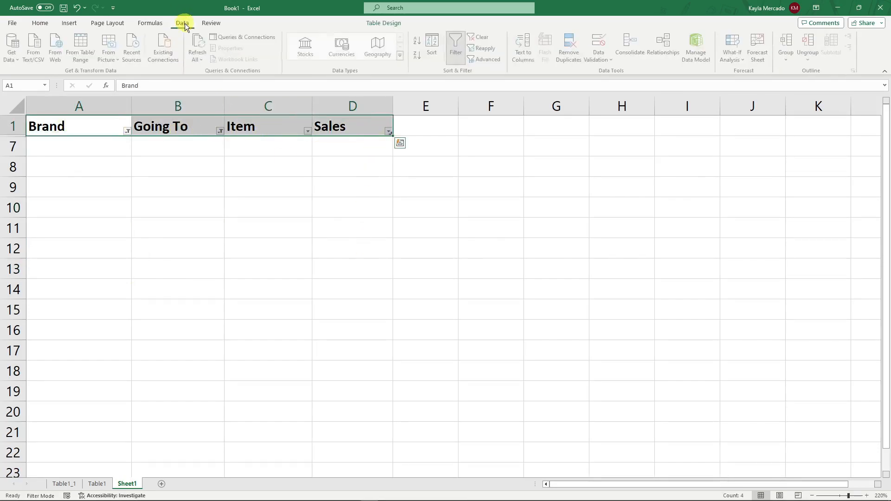
pyautogui.click(482, 41)
pyautogui.click(460, 157)
pyautogui.click(280, 314)
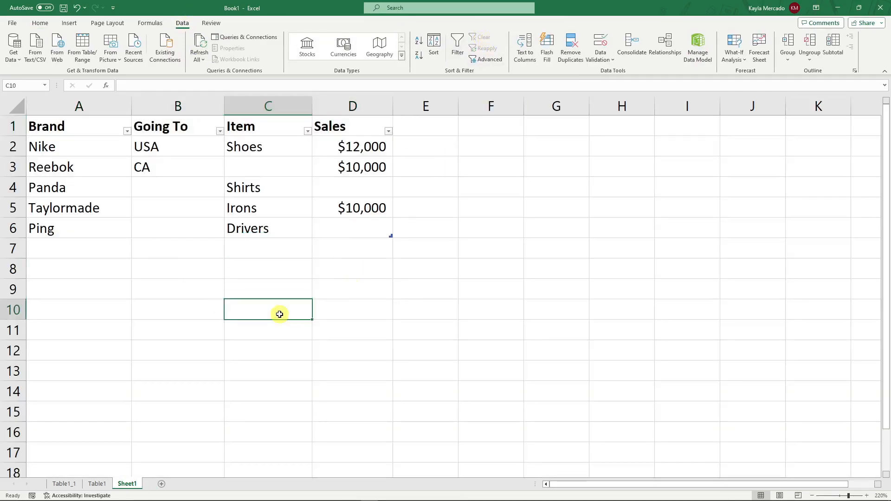
# Check the remaining table rows for individual blank cells and confirm where the deleted blank rows were.
pyautogui.click(156, 191)
pyautogui.click(112, 243)
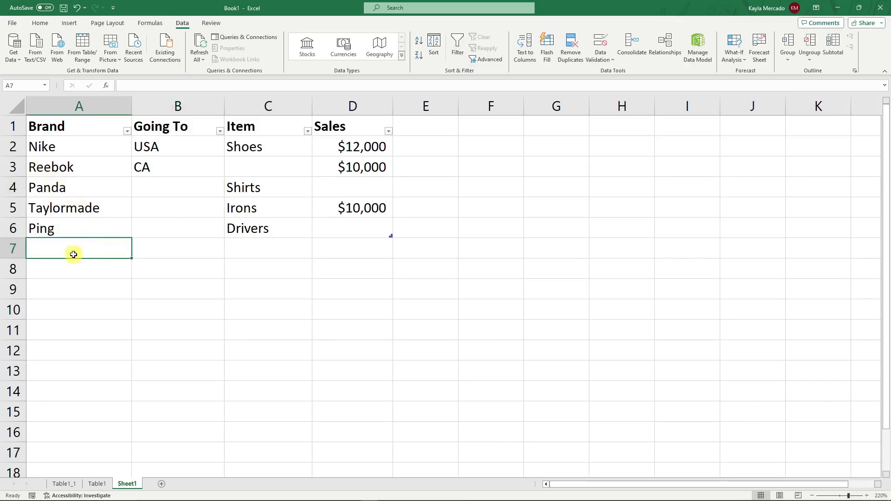
pyautogui.moveTo(62, 244); pyautogui.dragTo(342, 246)
pyautogui.click(150, 269)
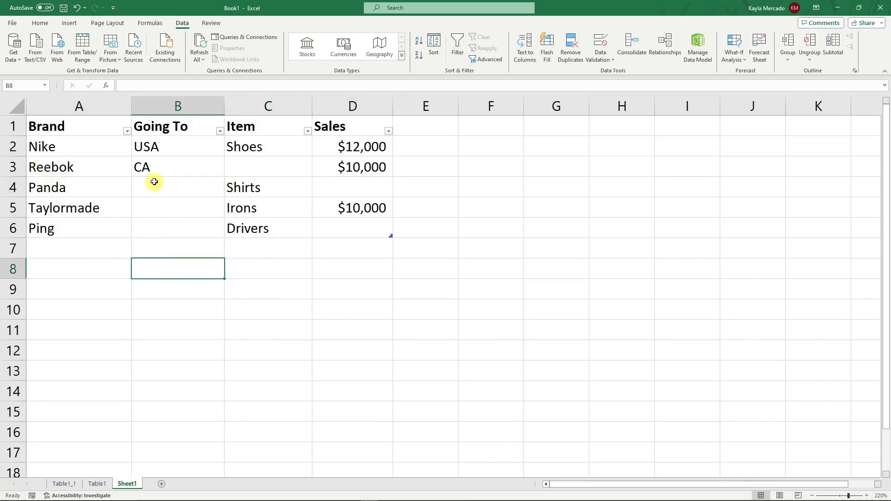
pyautogui.click(154, 185)
pyautogui.click(157, 208)
pyautogui.click(163, 232)
pyautogui.click(248, 172)
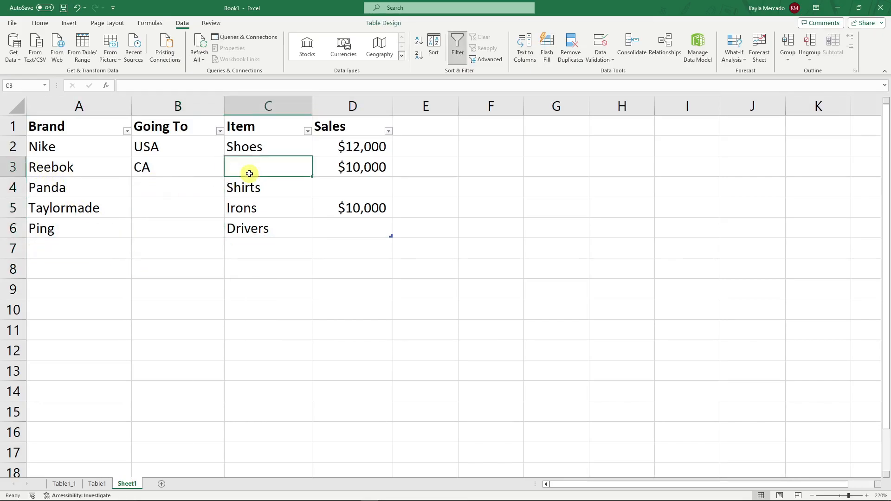
pyautogui.click(335, 186)
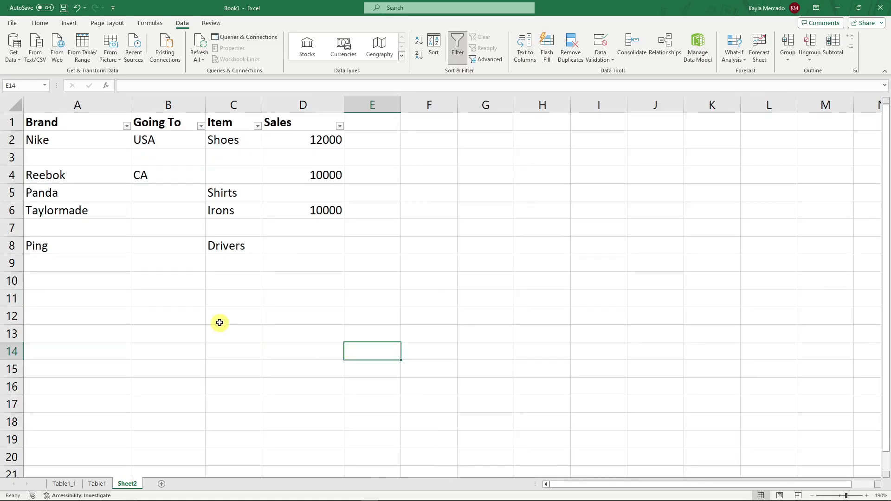
# Select the blank cells within A2:D8 using Go To Special and delete them, shifting cells up.
pyautogui.moveTo(43, 137); pyautogui.dragTo(292, 237)
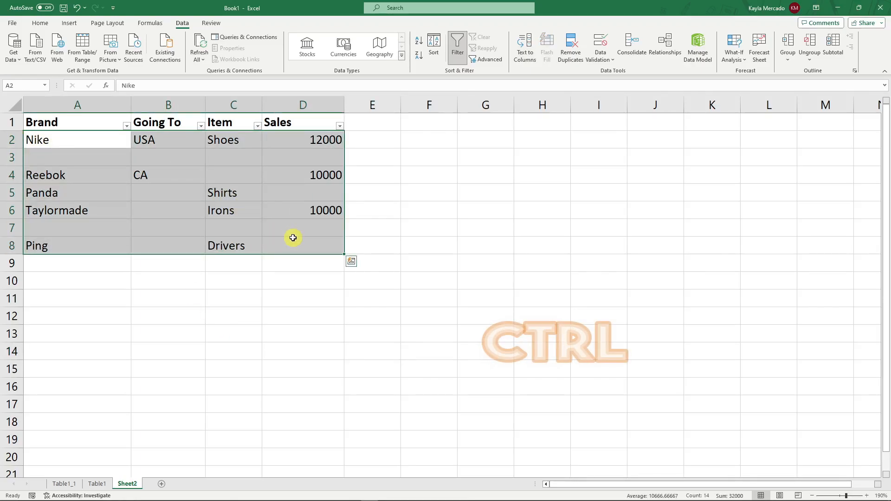
pyautogui.hotkey('ctrl', 'g')
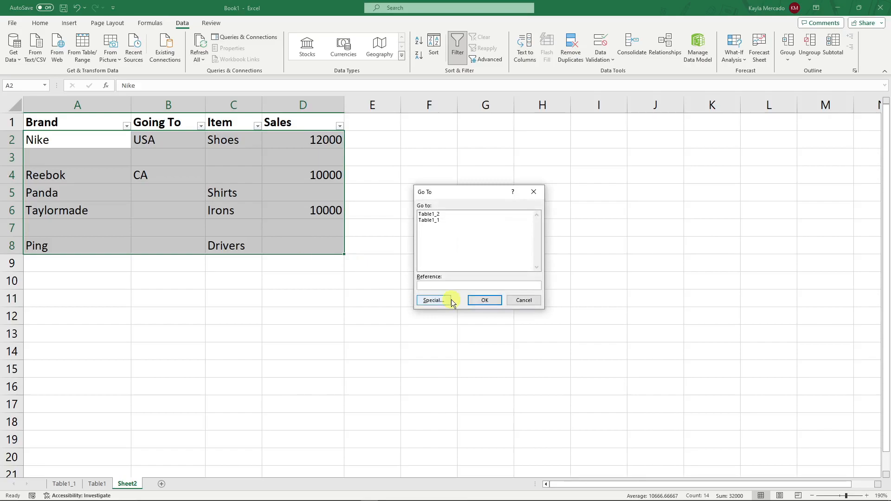
pyautogui.click(434, 300)
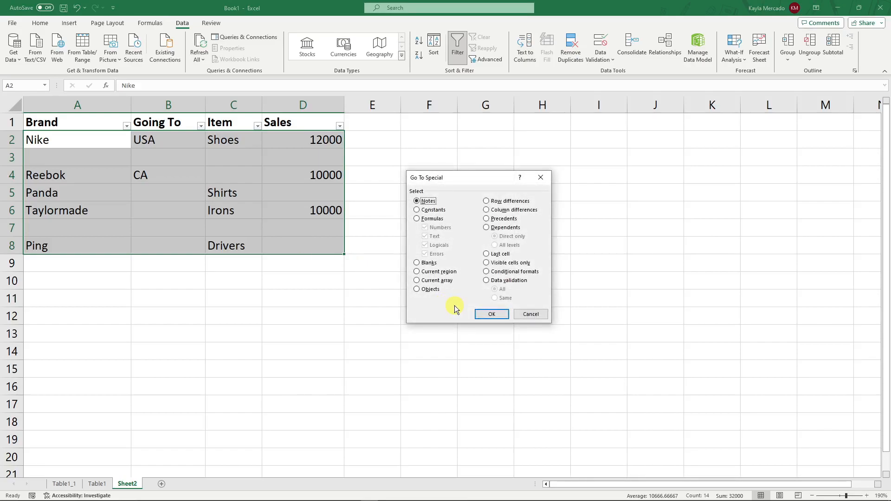
pyautogui.click(487, 314)
pyautogui.hotkey('ctrl', '-')
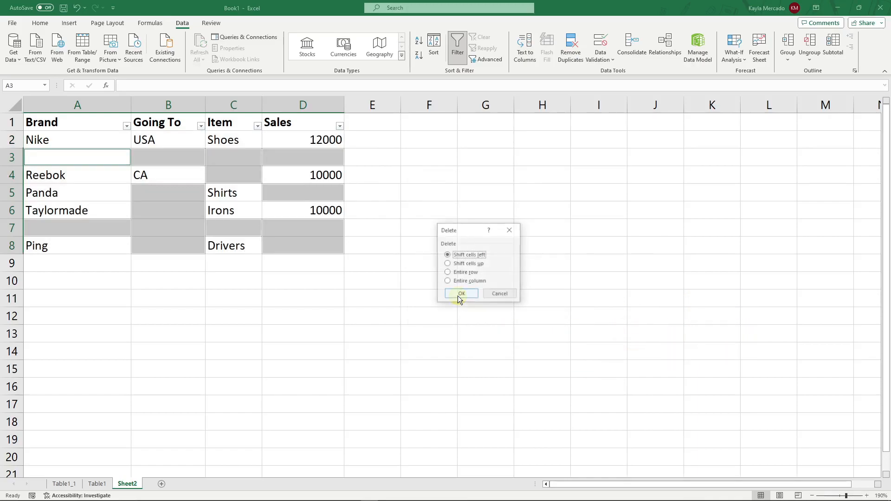
pyautogui.click(448, 264)
pyautogui.click(462, 294)
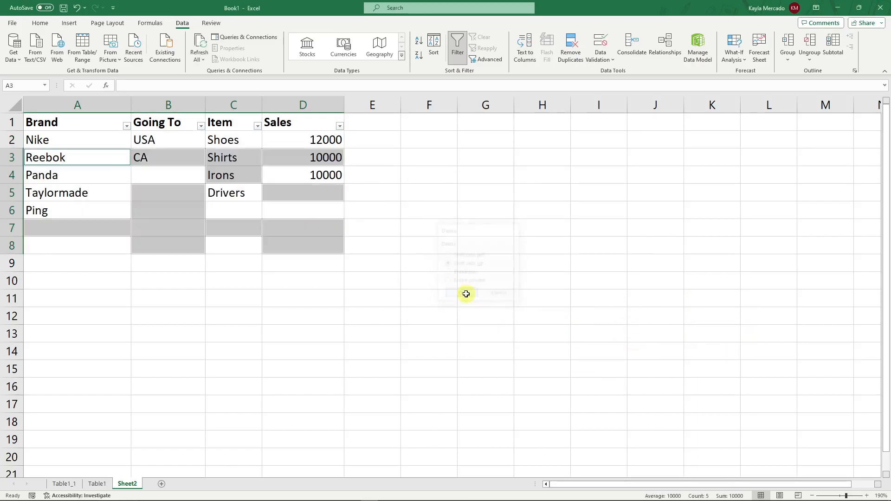
pyautogui.click(146, 225)
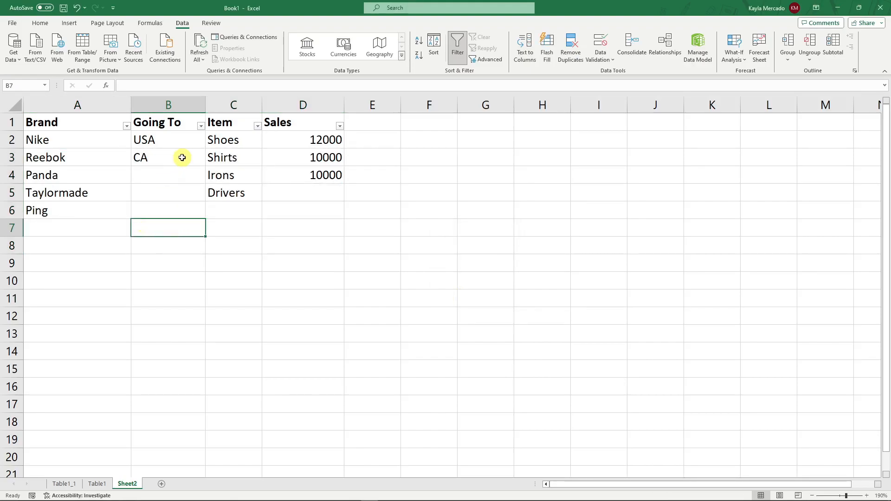
# Examine the Going To, Item and Sales entries against their Brand rows for values that moved out of place.
pyautogui.click(181, 172)
pyautogui.click(178, 193)
pyautogui.click(170, 175)
pyautogui.click(196, 194)
pyautogui.click(298, 190)
pyautogui.click(192, 245)
pyautogui.moveTo(149, 156); pyautogui.dragTo(151, 141)
pyautogui.click(174, 158)
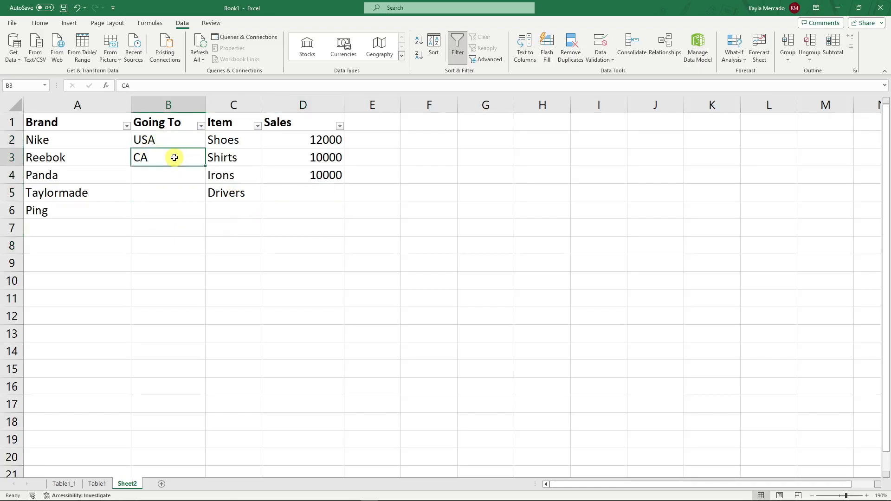
pyautogui.click(88, 156)
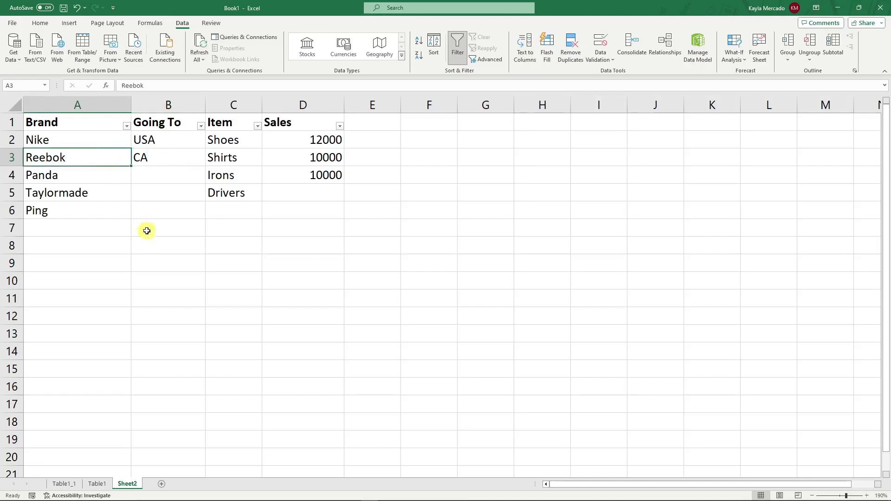
pyautogui.click(166, 138)
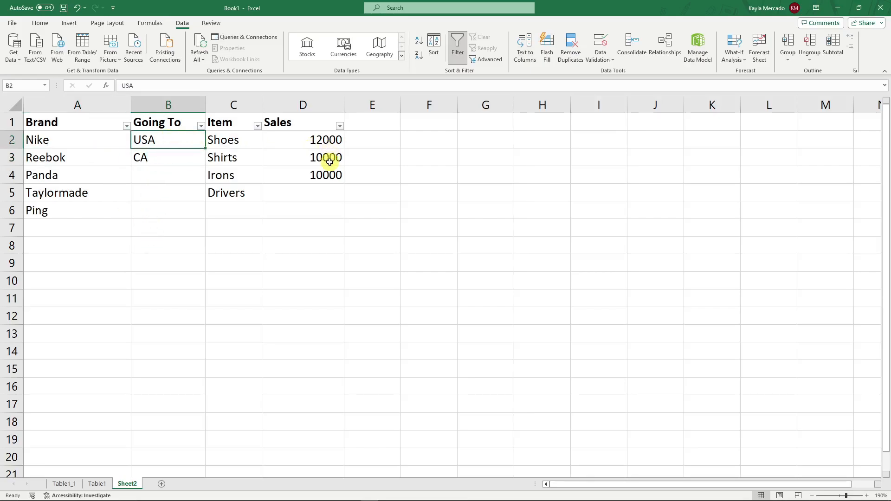
pyautogui.moveTo(328, 158); pyautogui.dragTo(328, 175)
pyautogui.moveTo(74, 158); pyautogui.dragTo(302, 175)
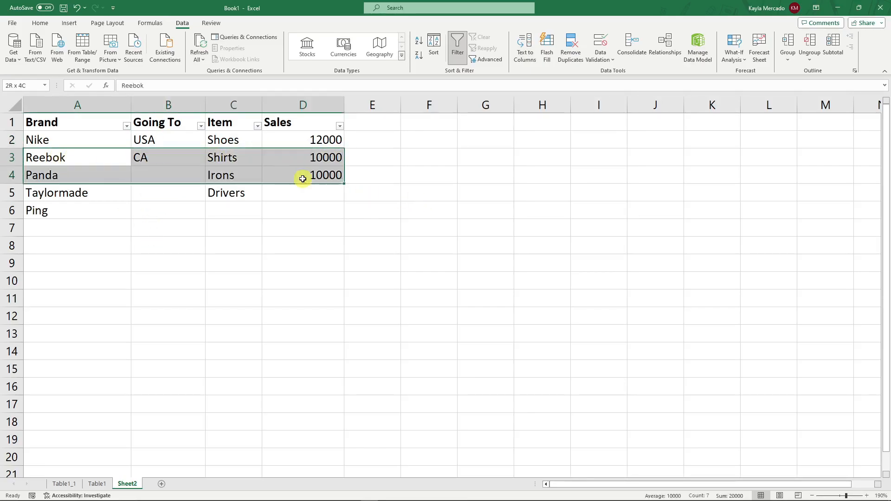
pyautogui.click(332, 216)
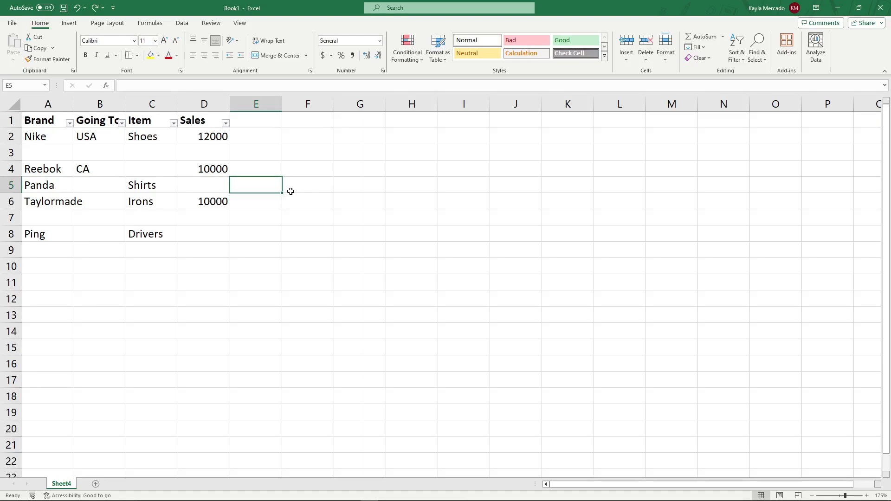
# Widen the Going To column on Sheet4 enough to show its full heading.
pyautogui.click(309, 213)
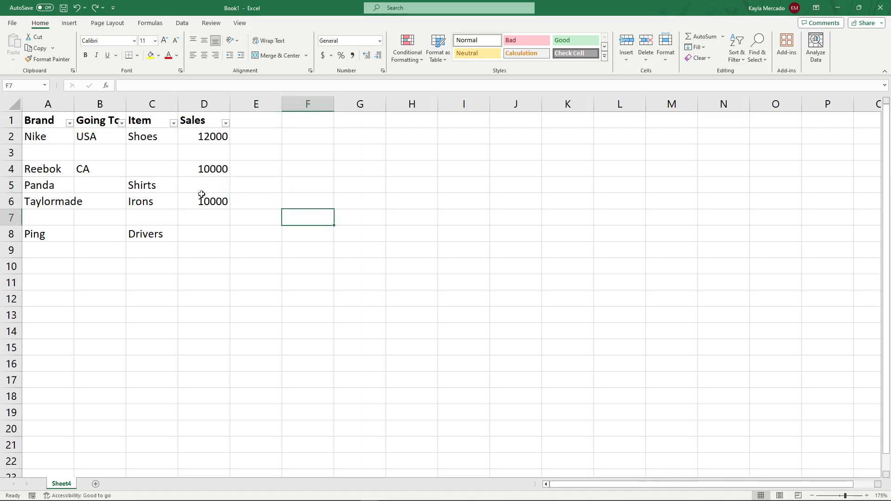
pyautogui.doubleClick(126, 103)
pyautogui.click(432, 146)
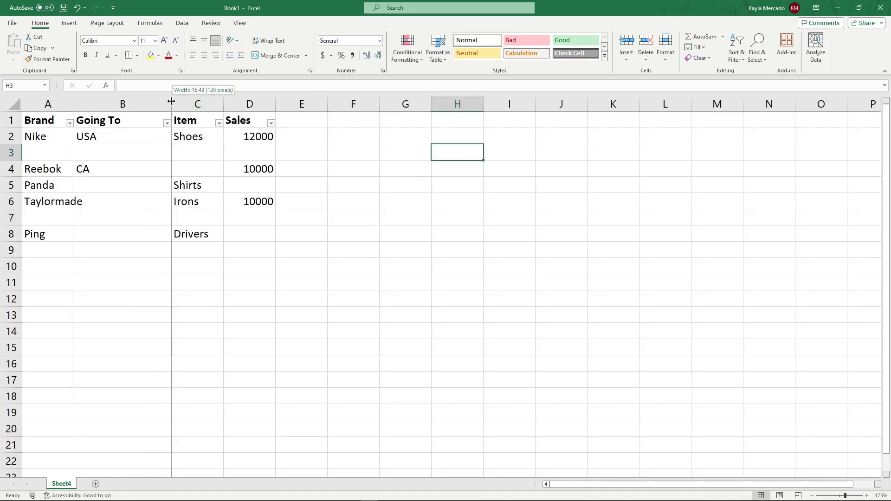
pyautogui.moveTo(171, 103); pyautogui.dragTo(162, 103)
# Convert the range A1:D8 into a table that has headers.
pyautogui.moveTo(32, 119); pyautogui.dragTo(233, 227)
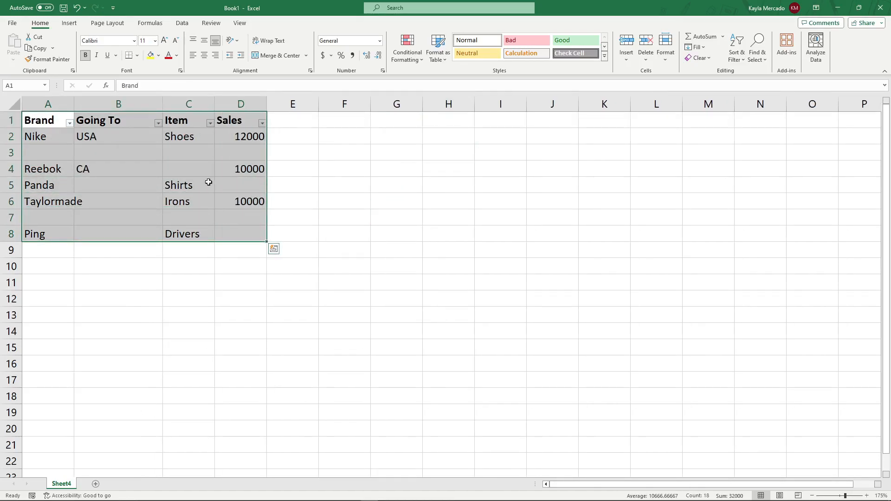
pyautogui.hotkey('ctrl', 't')
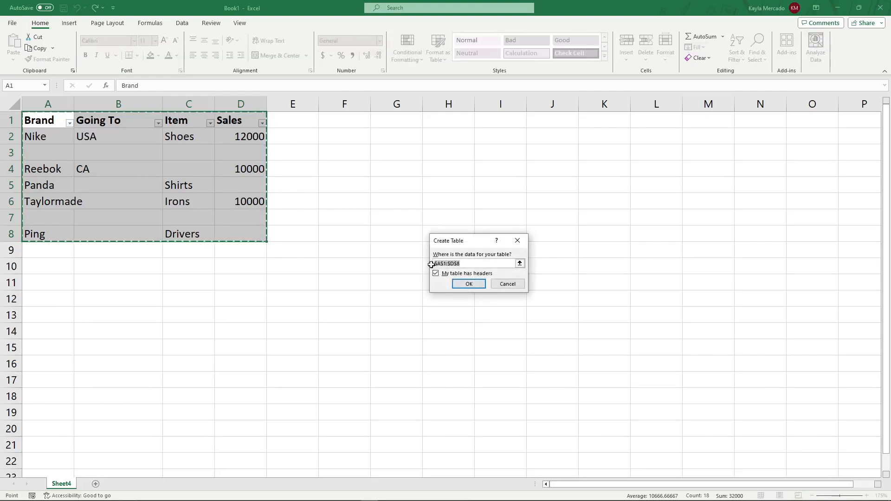
pyautogui.click(468, 284)
pyautogui.click(333, 202)
pyautogui.click(216, 204)
pyautogui.click(264, 237)
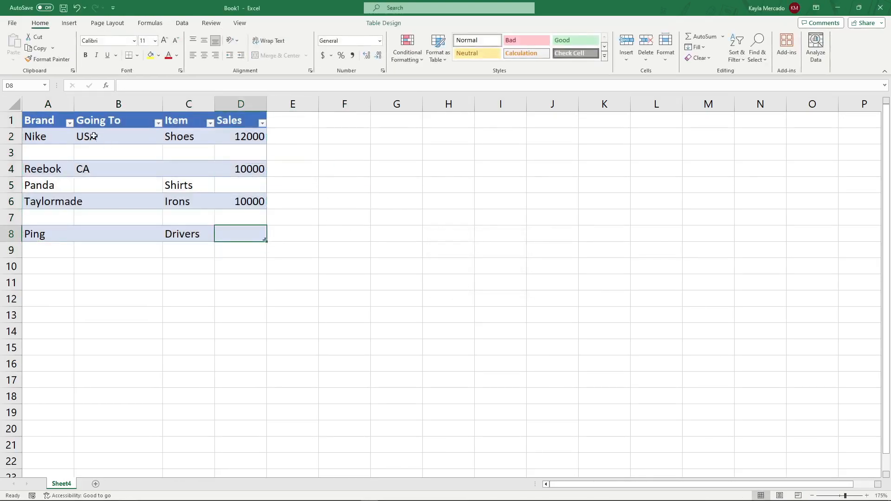
# Apply the plain, unshaded style from the Light table styles to the new table.
pyautogui.click(394, 23)
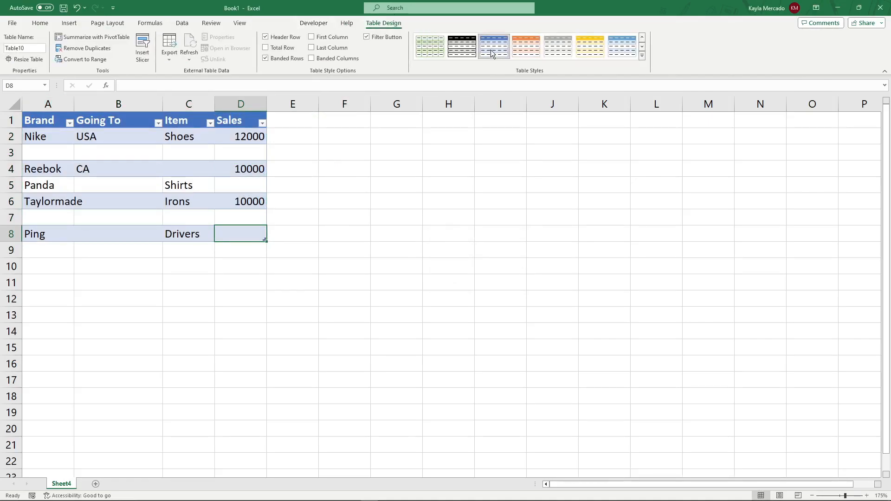
pyautogui.click(643, 54)
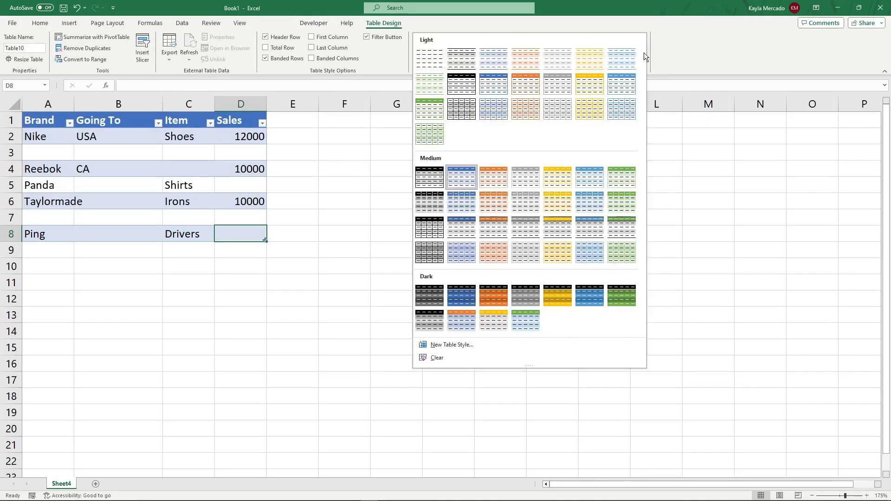
pyautogui.click(427, 59)
pyautogui.click(384, 264)
# Load the table in A1:D8 into the Power Query Editor with From Table/Range.
pyautogui.moveTo(254, 240); pyautogui.dragTo(38, 122)
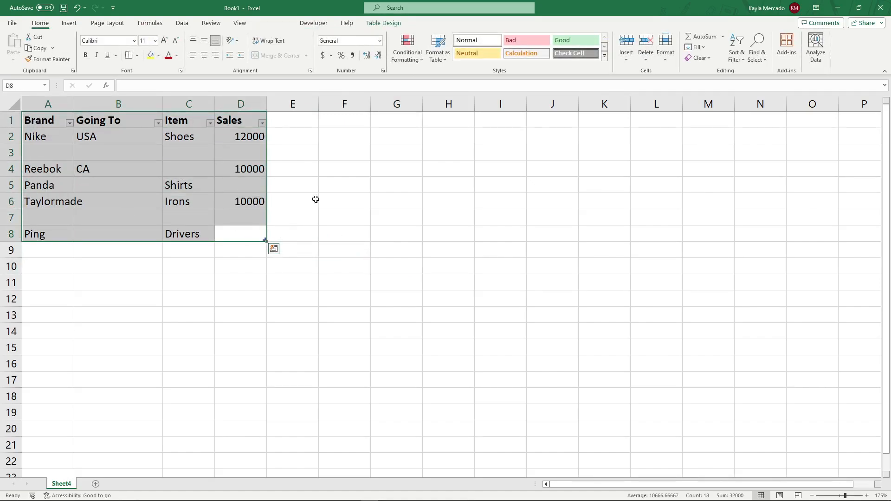
pyautogui.click(315, 199)
pyautogui.moveTo(57, 122); pyautogui.dragTo(255, 238)
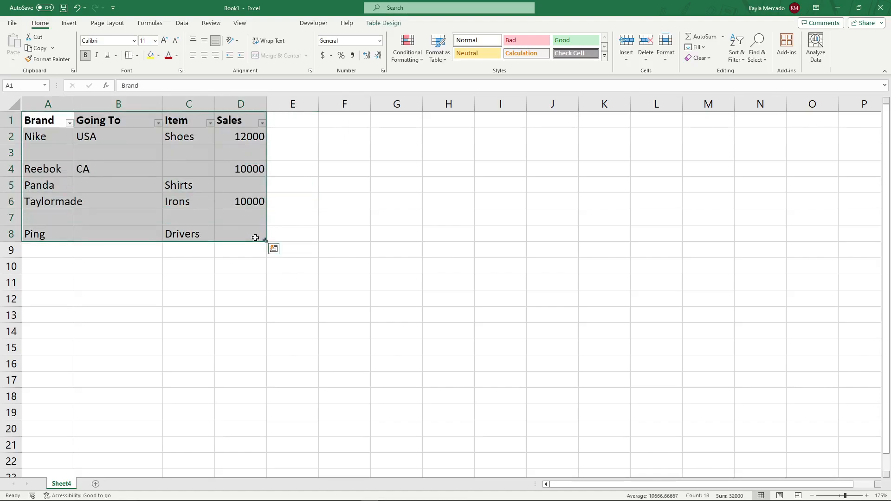
pyautogui.click(183, 23)
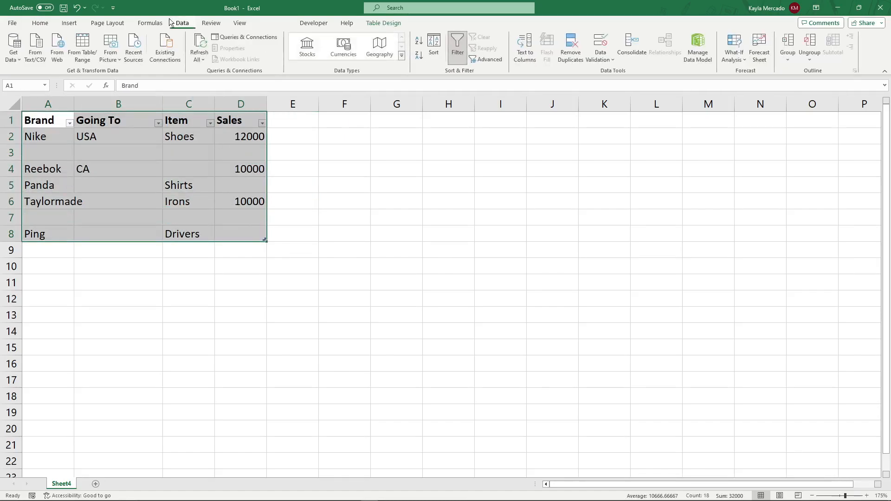
pyautogui.click(86, 51)
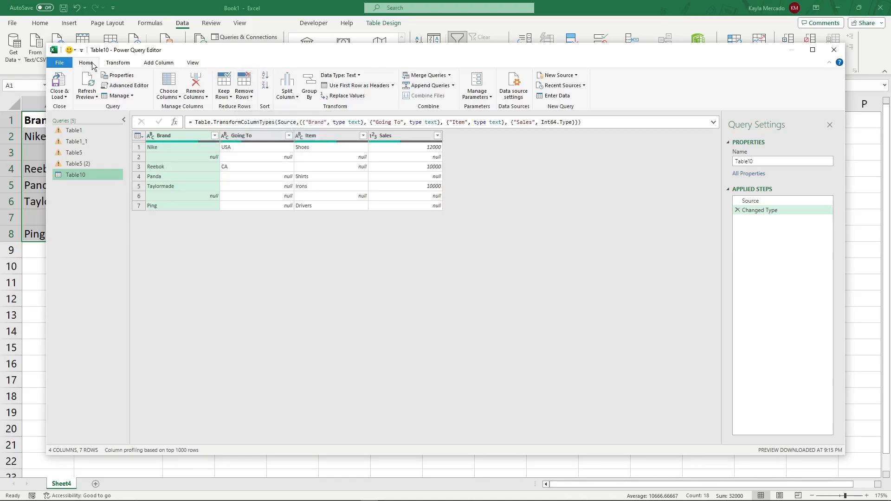
# Remove the blank rows from the Table10 query, then close the editor and load the result into a new worksheet.
pyautogui.click(246, 97)
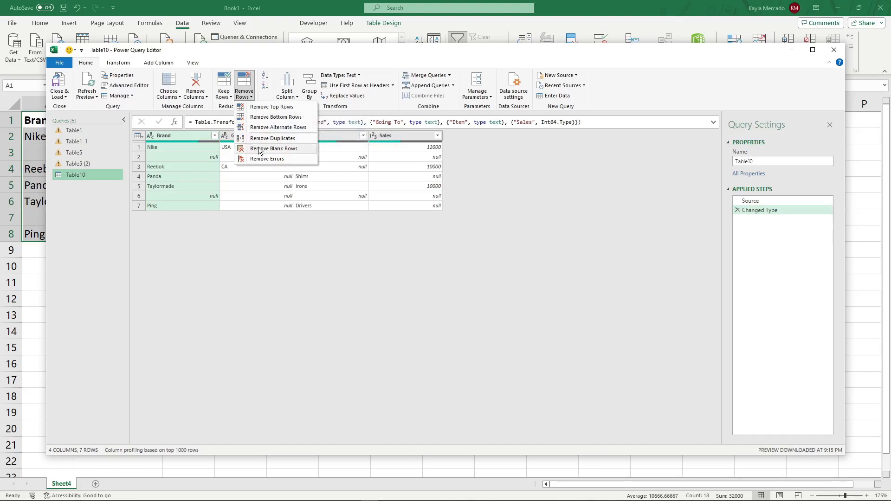
pyautogui.click(279, 149)
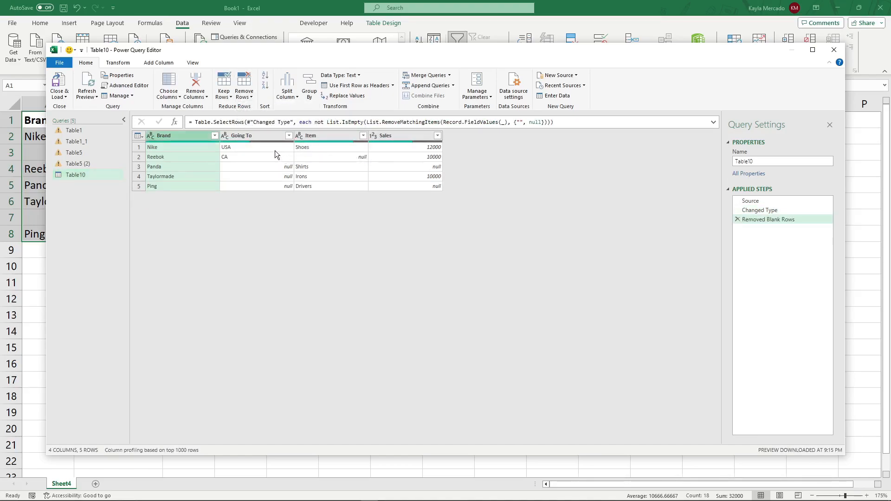
pyautogui.click(60, 77)
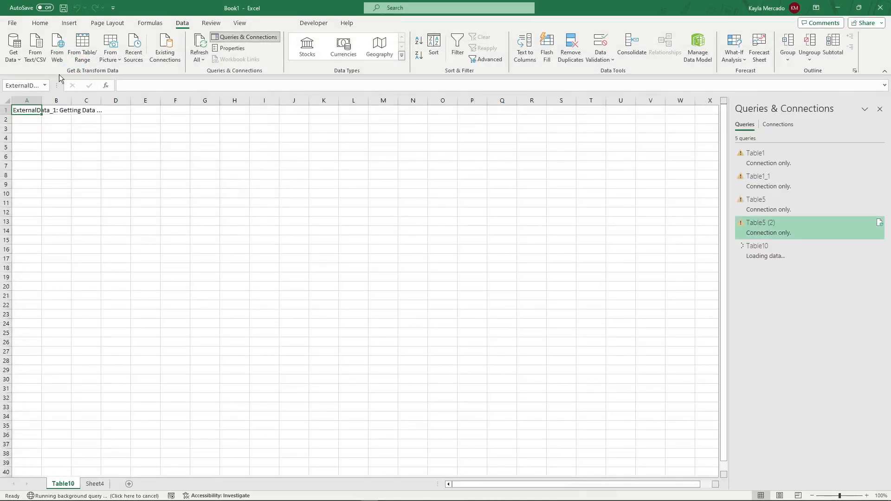
pyautogui.scroll(7, 112, 175)
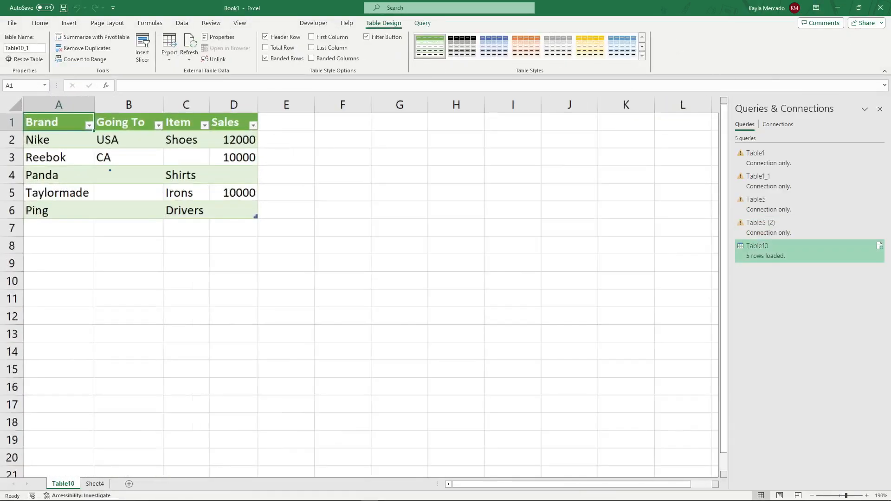
pyautogui.click(416, 233)
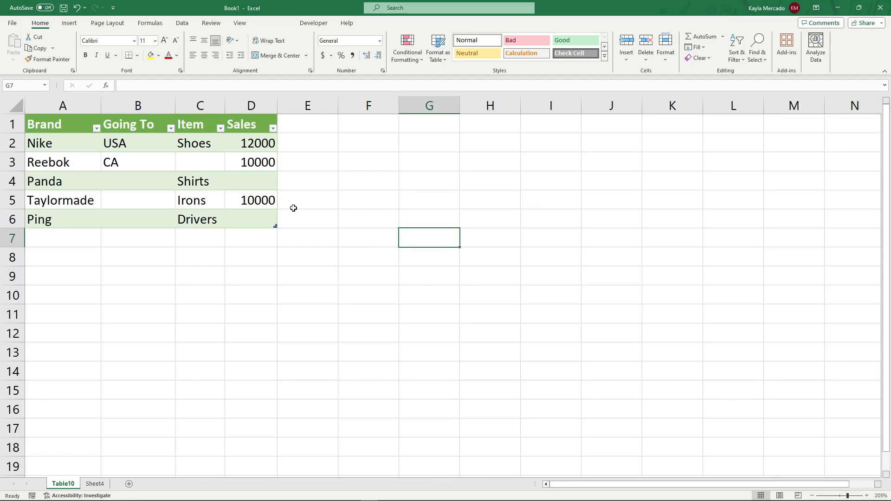
# Examine the loaded table's headers and data rows on the Table10 sheet, along with the empty columns beside it.
pyautogui.click(290, 250)
pyautogui.moveTo(328, 123); pyautogui.dragTo(374, 218)
pyautogui.click(492, 191)
pyautogui.moveTo(320, 125); pyautogui.dragTo(498, 214)
pyautogui.click(230, 143)
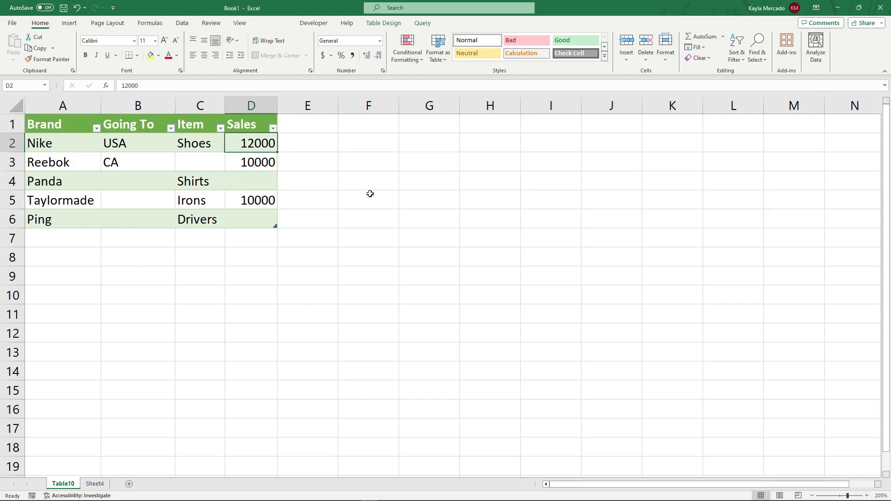
pyautogui.click(69, 126)
pyautogui.click(134, 126)
pyautogui.click(197, 127)
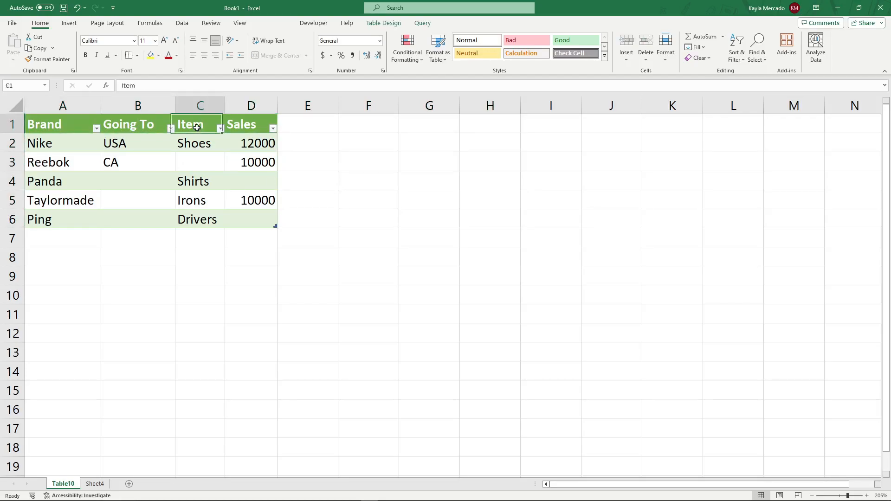
pyautogui.click(266, 129)
pyautogui.moveTo(81, 130); pyautogui.dragTo(249, 215)
pyautogui.click(380, 193)
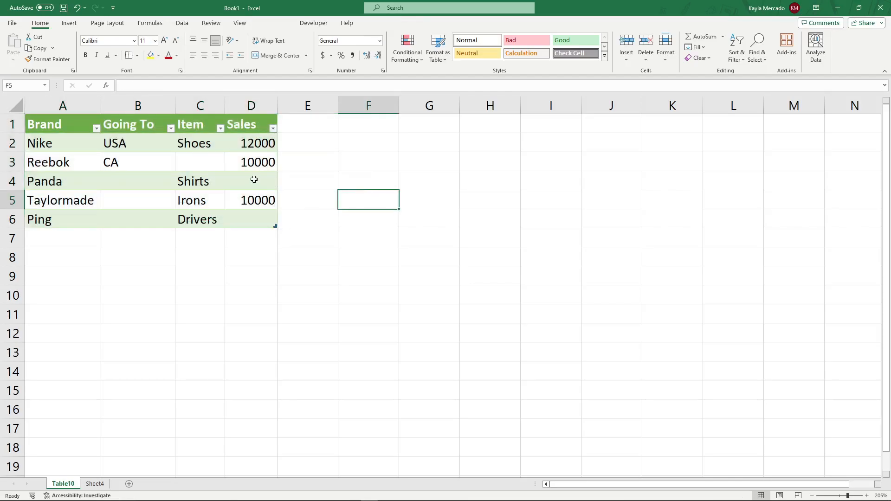
pyautogui.moveTo(322, 119); pyautogui.dragTo(382, 219)
pyautogui.click(497, 191)
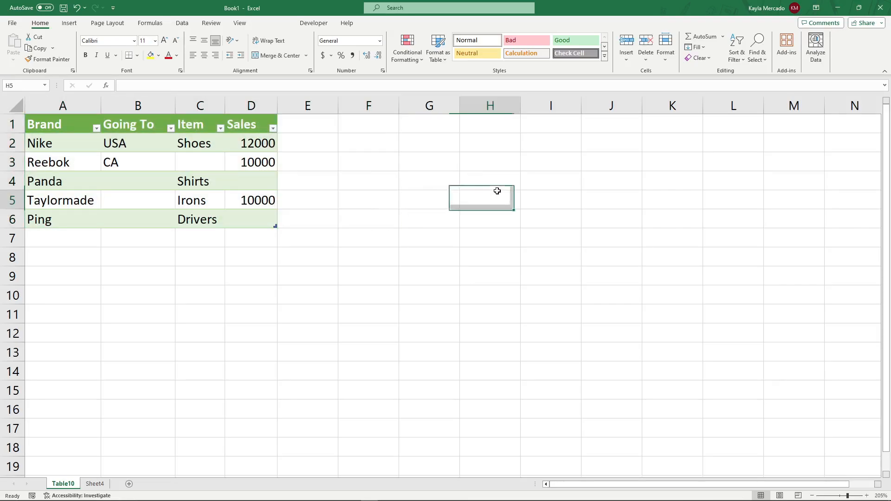
pyautogui.click(315, 129)
pyautogui.click(377, 120)
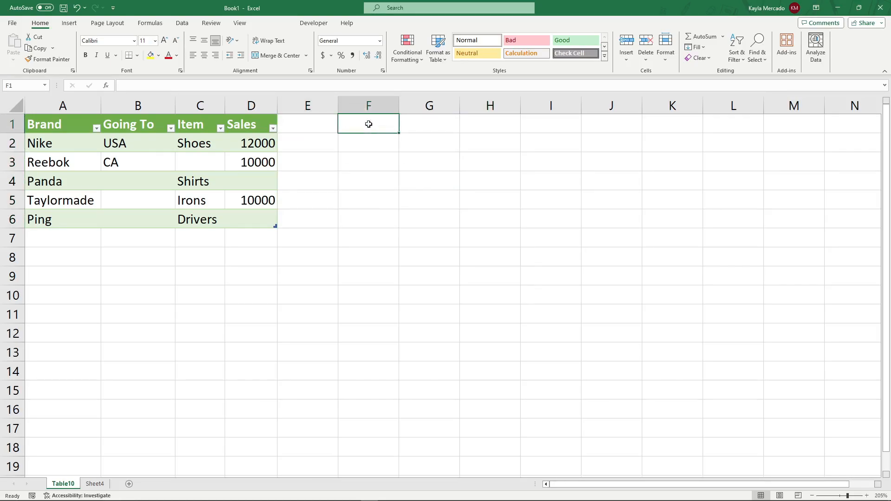
pyautogui.click(318, 131)
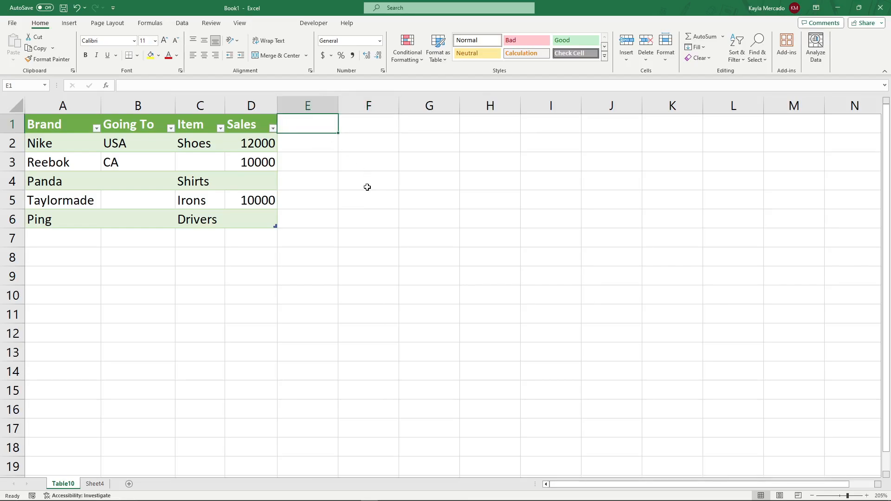
pyautogui.click(277, 200)
# Copy the loaded table A1:D6 on the Table10 sheet and switch to Sheet4.
pyautogui.moveTo(55, 125); pyautogui.dragTo(245, 221)
pyautogui.hotkey('ctrl', 'c')
pyautogui.click(95, 484)
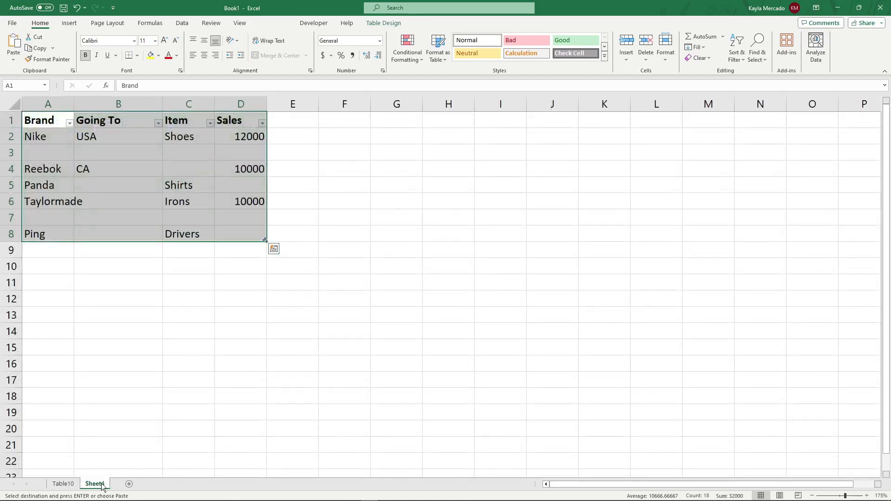
pyautogui.click(287, 299)
pyautogui.click(124, 267)
pyautogui.click(345, 218)
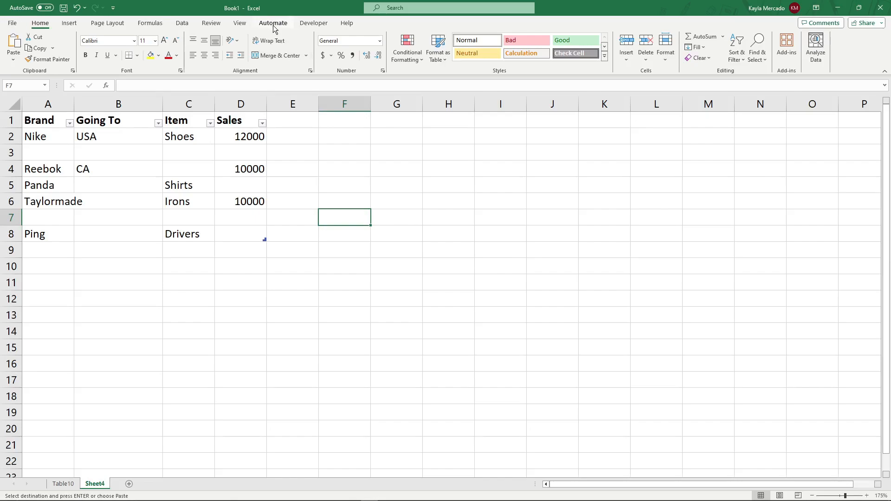
# Check in the ribbon customization options whether Automate is enabled among the main tabs.
pyautogui.click(323, 24)
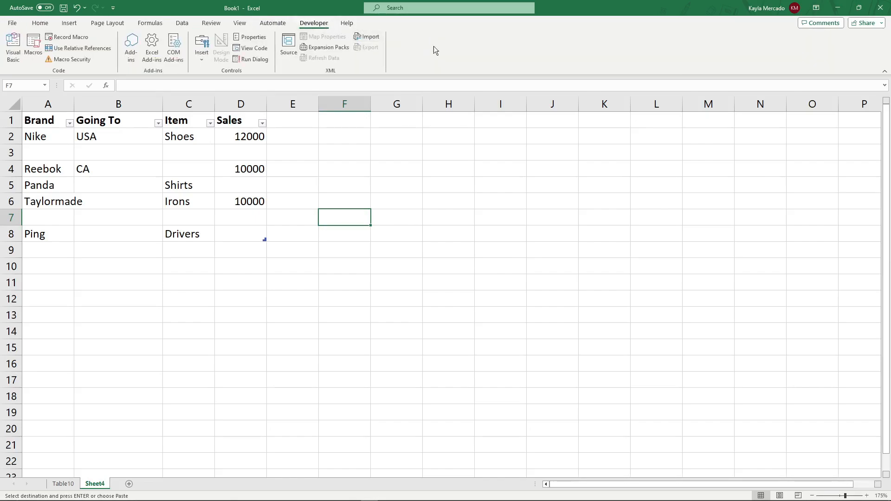
pyautogui.rightClick(457, 52)
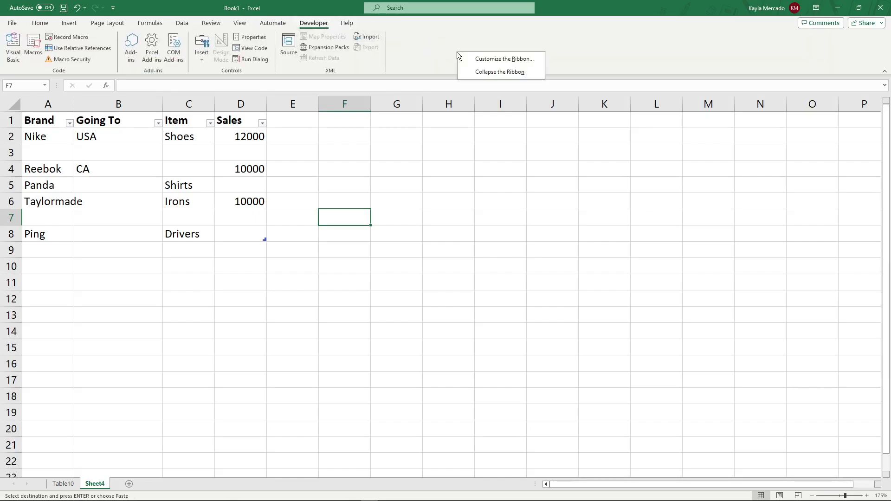
pyautogui.click(519, 58)
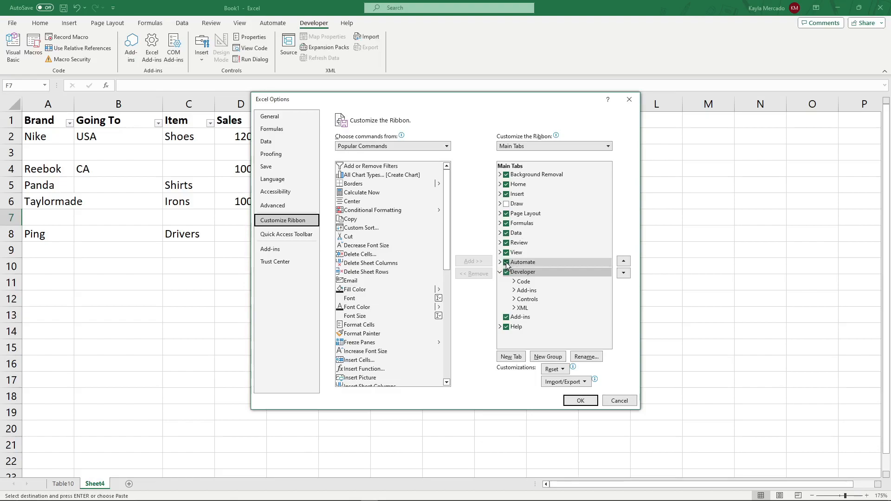
pyautogui.click(619, 401)
# Create a new Office Script in the Code Editor, choosing to write the script rather than record actions.
pyautogui.click(273, 24)
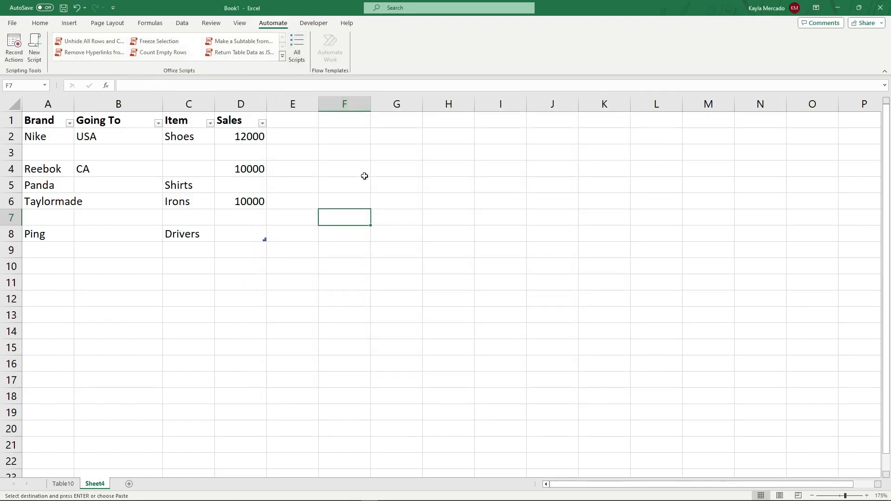
pyautogui.press('Down')
pyautogui.press('Down')
pyautogui.press('Down')
pyautogui.press('Down')
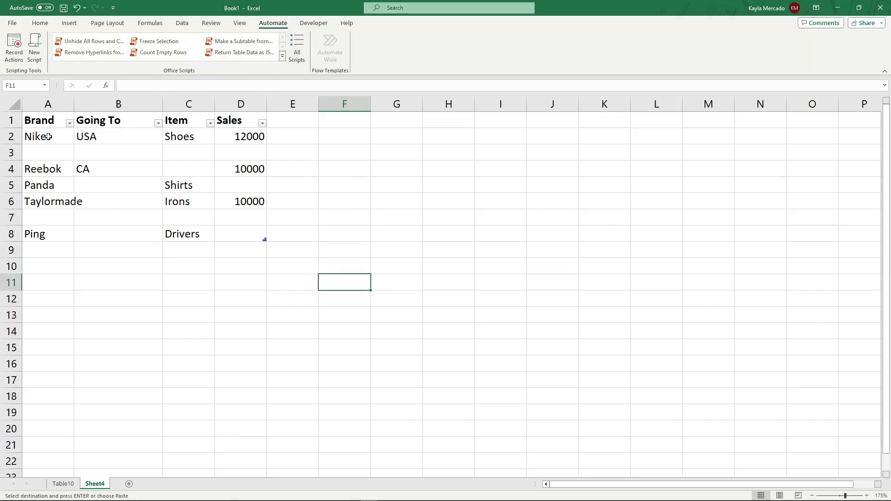
pyautogui.click(35, 42)
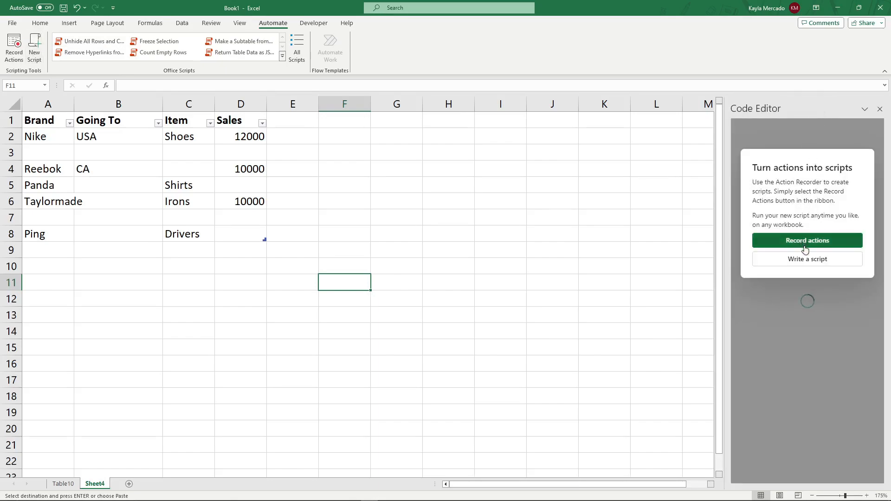
pyautogui.click(812, 259)
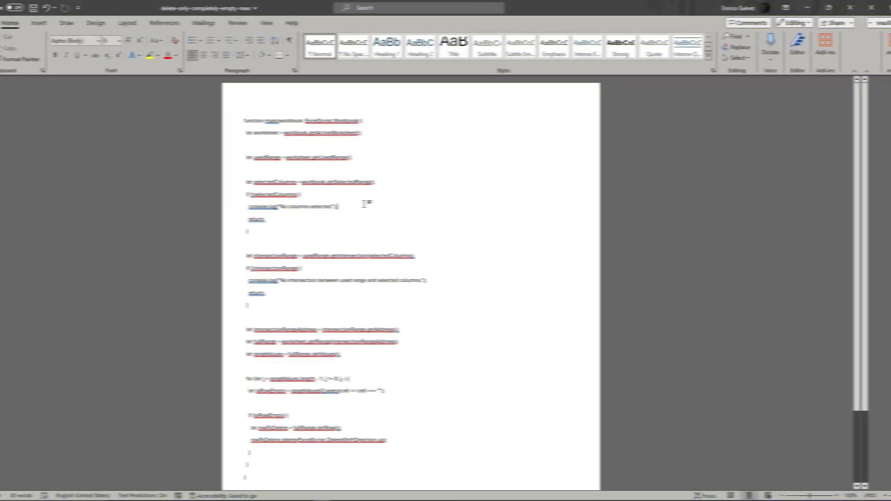
# Switch to the Word document delete-only-completely-empty-rows, review its script and copy all of the code.
pyautogui.scroll(-1, 394, 205)
pyautogui.scroll(2, 391, 204)
pyautogui.scroll(-2, 391, 215)
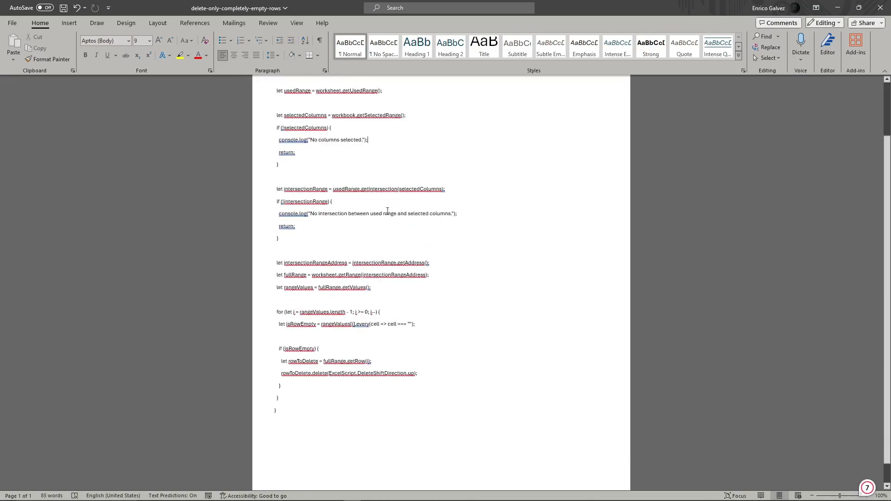
pyautogui.scroll(2, 387, 212)
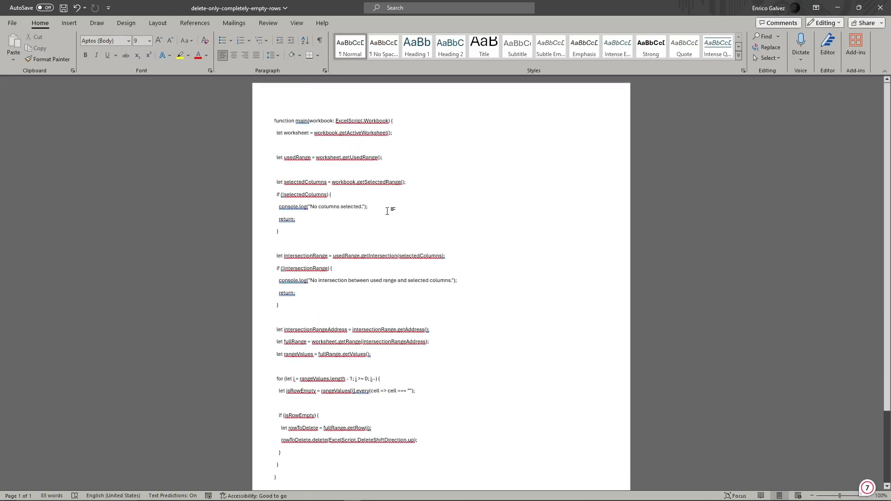
pyautogui.hotkey('ctrl', 'a')
pyautogui.hotkey('ctrl', 'c')
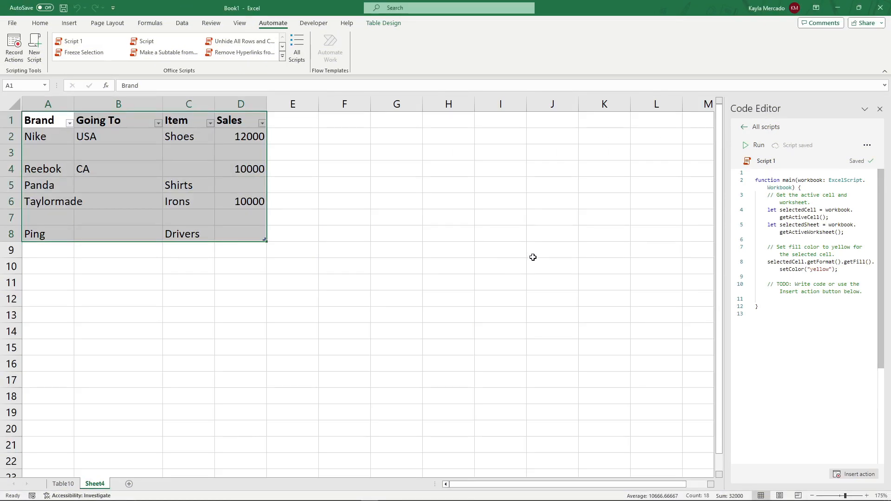
# Widen the Code Editor in Excel and replace all of Script 1's default code with the copied script.
pyautogui.moveTo(722, 221); pyautogui.dragTo(495, 213)
pyautogui.moveTo(724, 250); pyautogui.dragTo(519, 173)
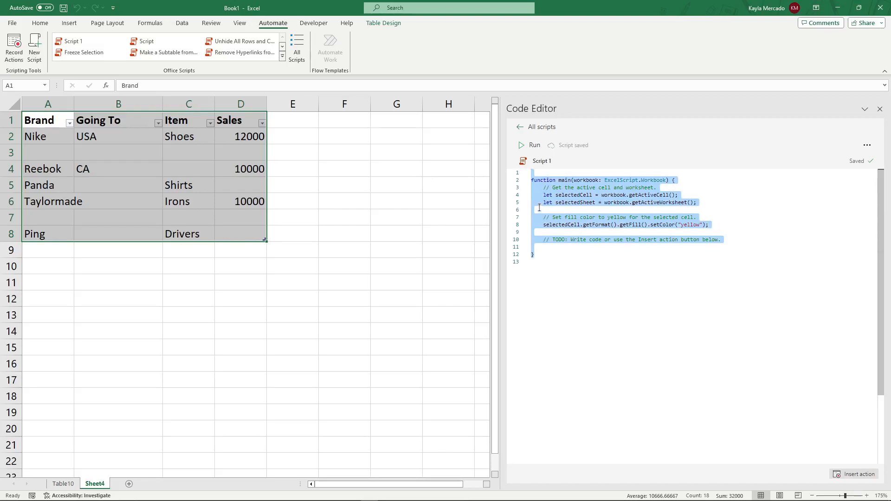
pyautogui.hotkey('ctrl', 'v')
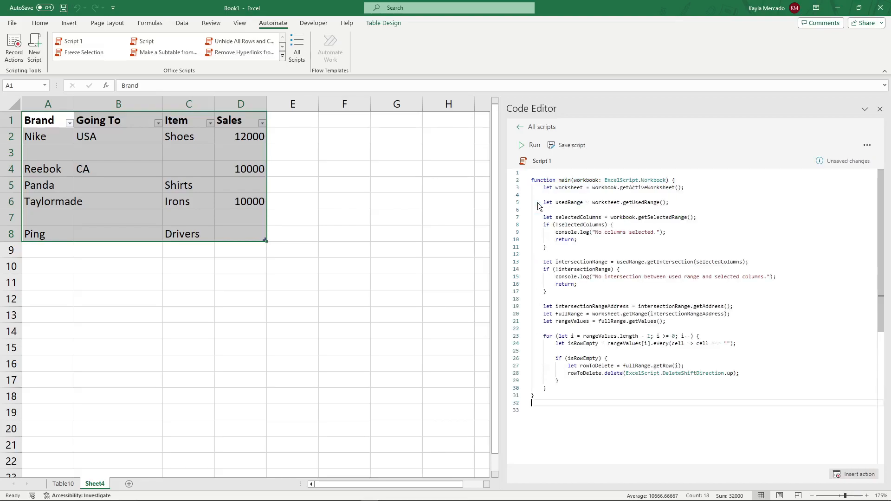
# Save the script under the name Delete rows and run it on the selected table A1:D8.
pyautogui.click(613, 161)
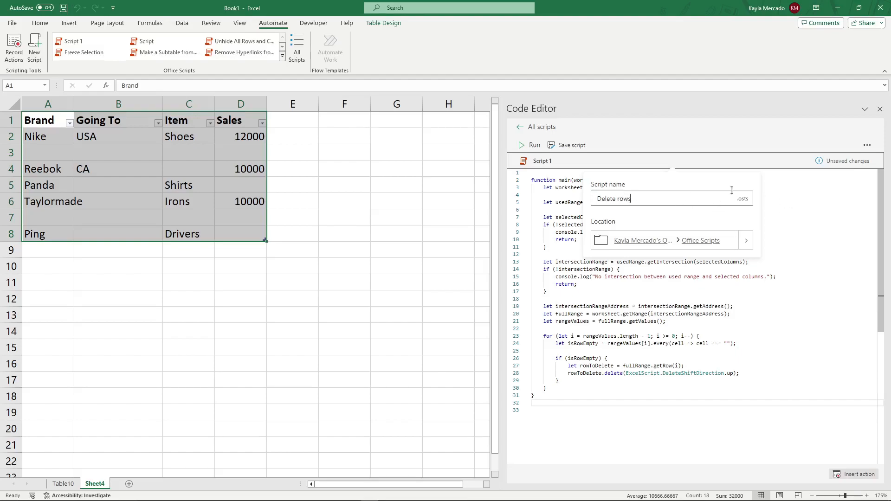
pyautogui.click(579, 146)
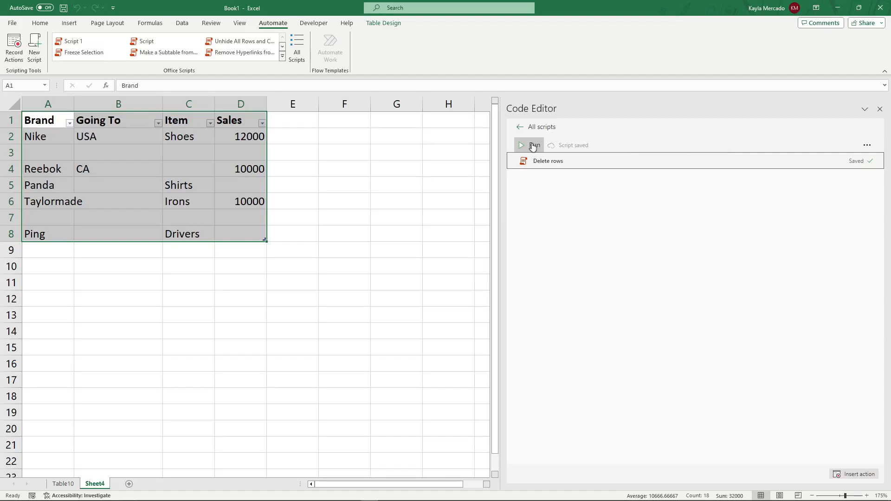
pyautogui.click(533, 146)
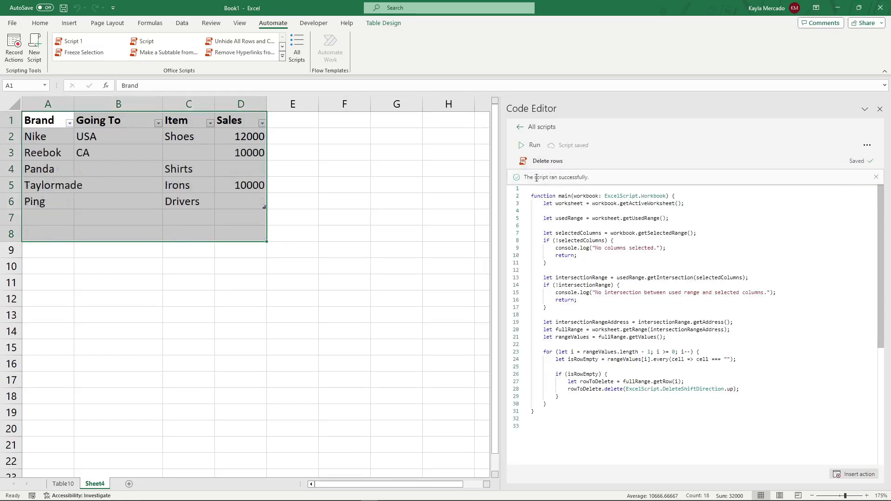
# Examine the table on Sheet4 and the area below it for fully blank and partly filled rows.
pyautogui.click(189, 155)
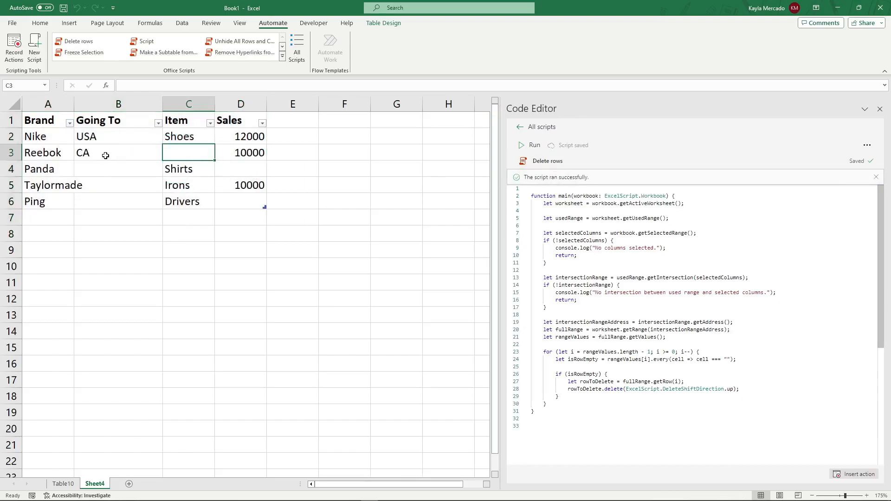
pyautogui.moveTo(60, 140); pyautogui.dragTo(244, 201)
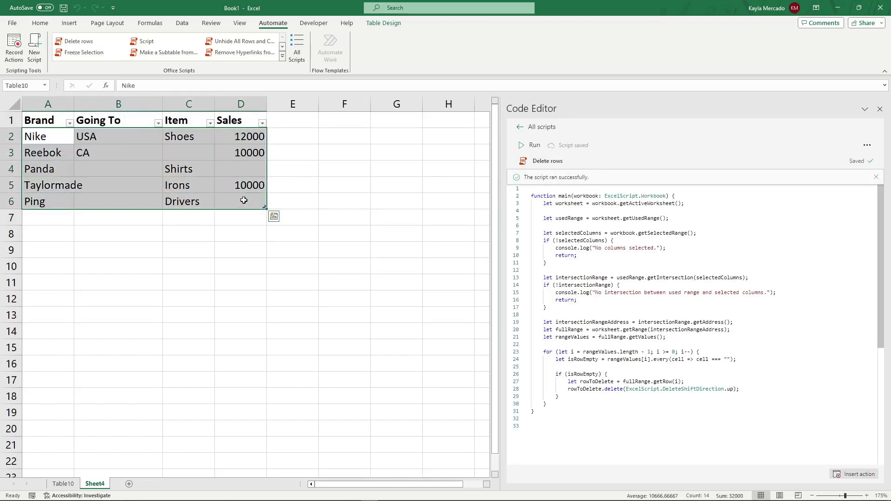
pyautogui.click(172, 152)
pyautogui.click(397, 185)
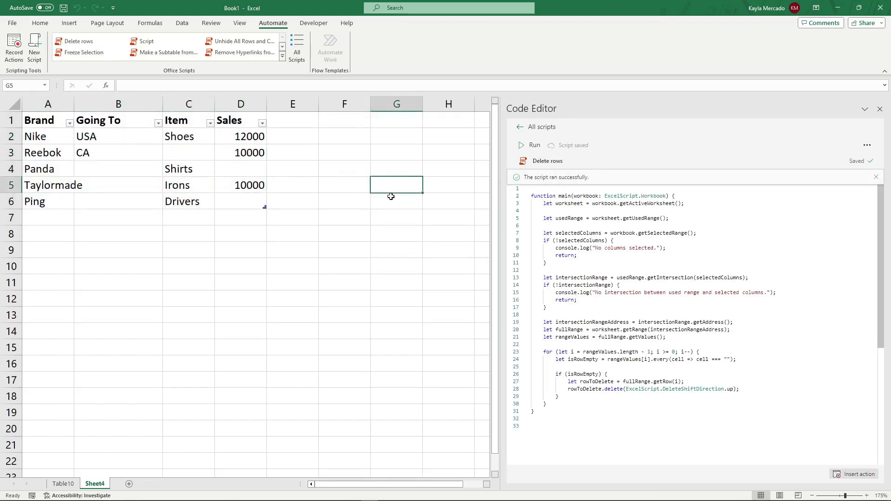
pyautogui.scroll(-8, 185, 165)
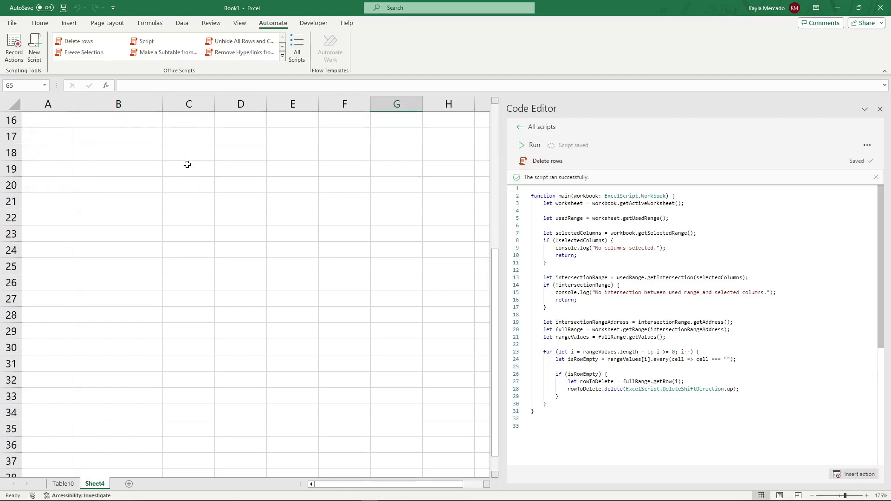
pyautogui.scroll(8, 102, 246)
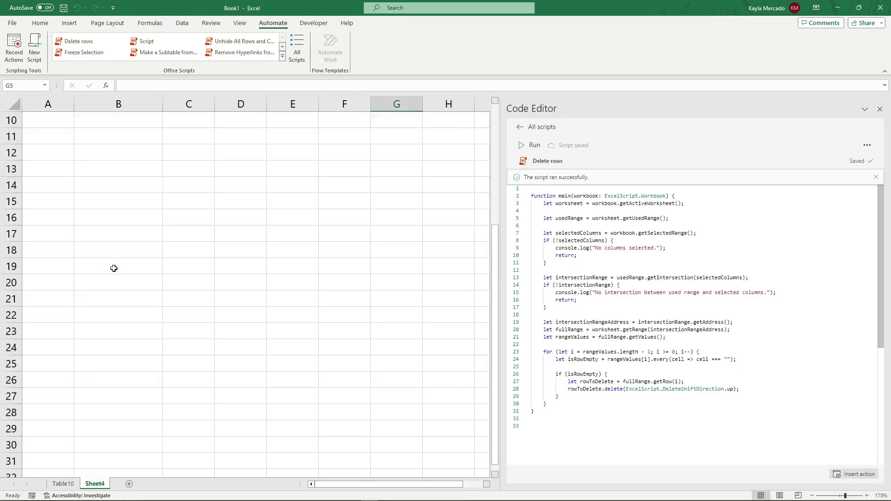
pyautogui.scroll(-3, 158, 280)
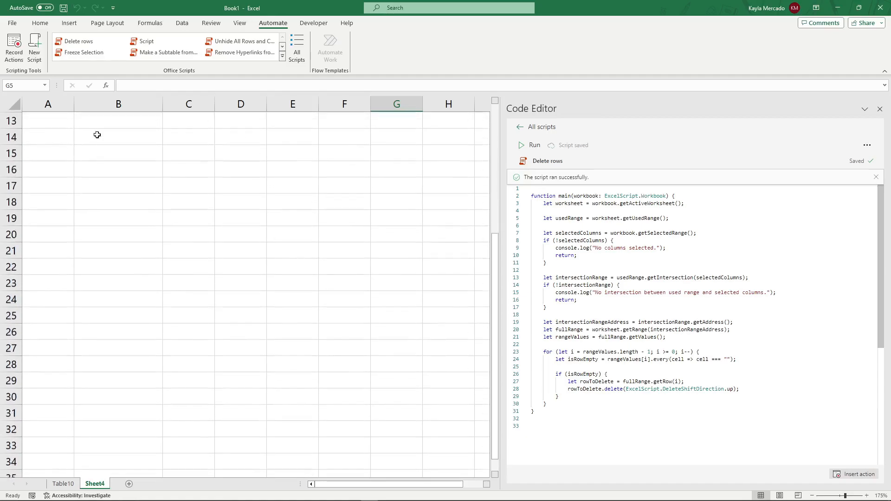
pyautogui.scroll(3, 325, 239)
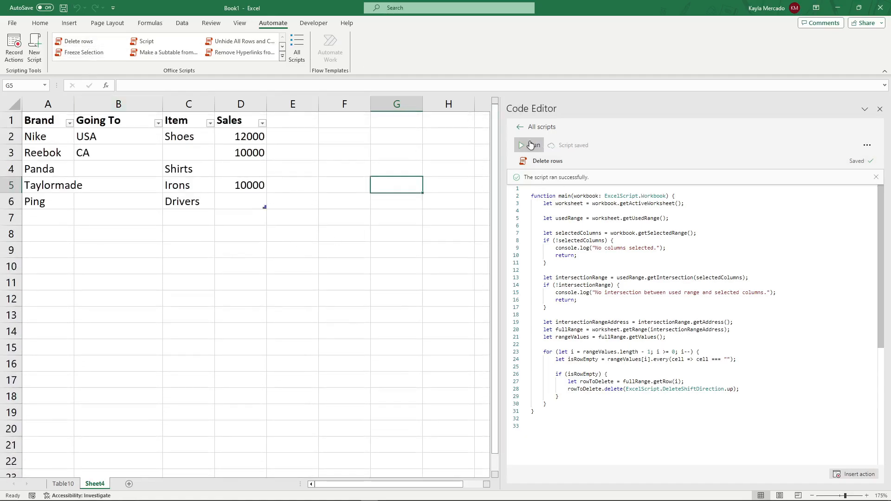
pyautogui.scroll(-3, 330, 351)
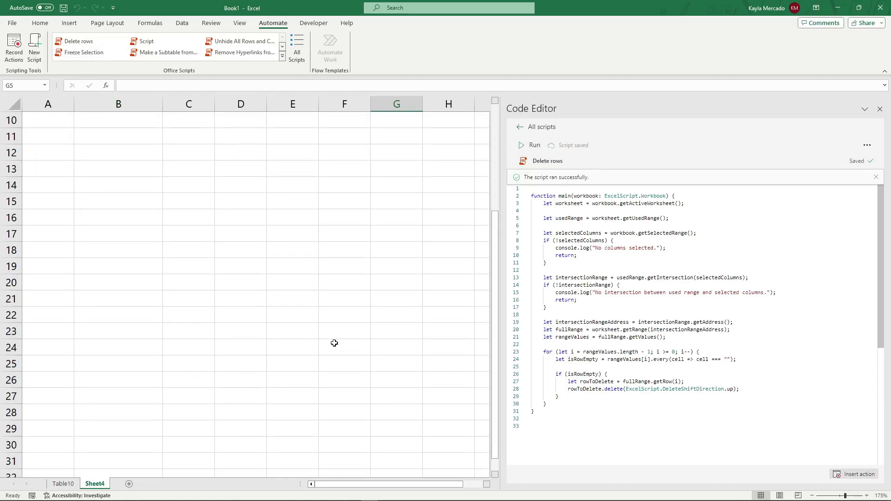